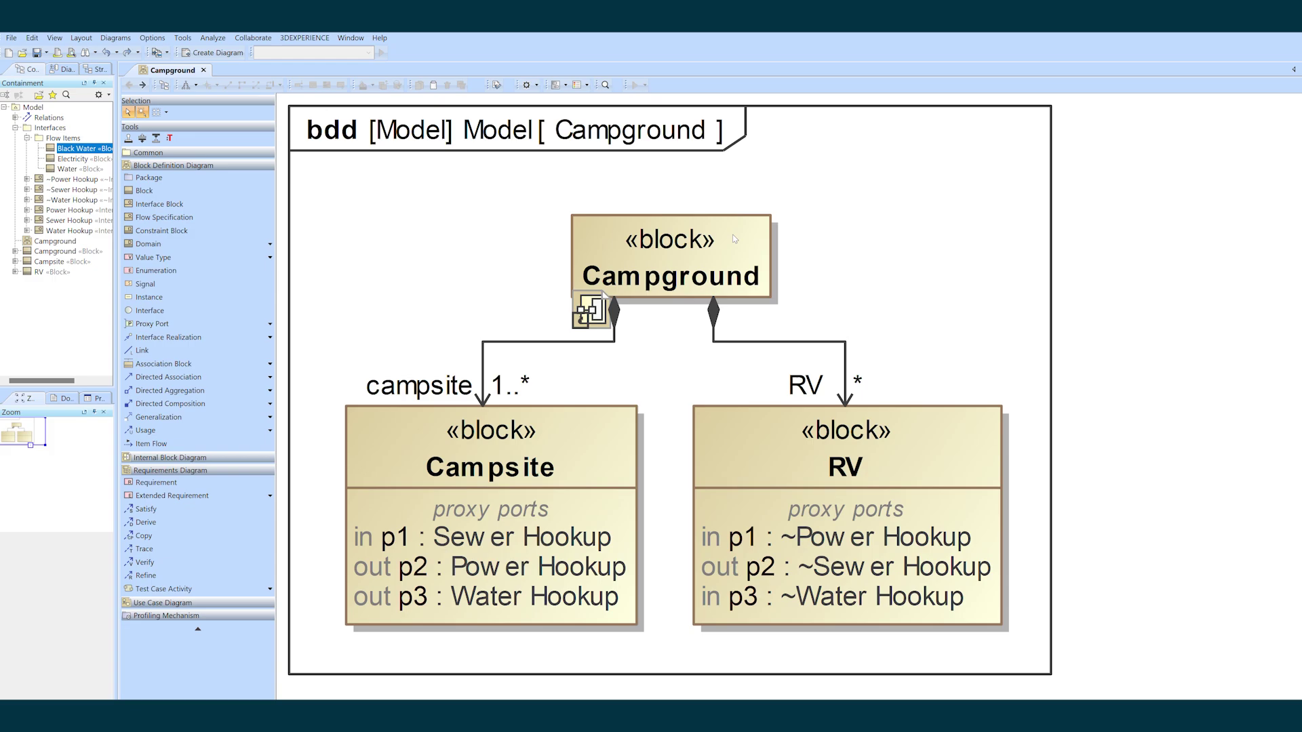
- Open the Campground IBD and connect the campsite and RV Sewer, Water and Power Hookup ports
double_click(735, 238)
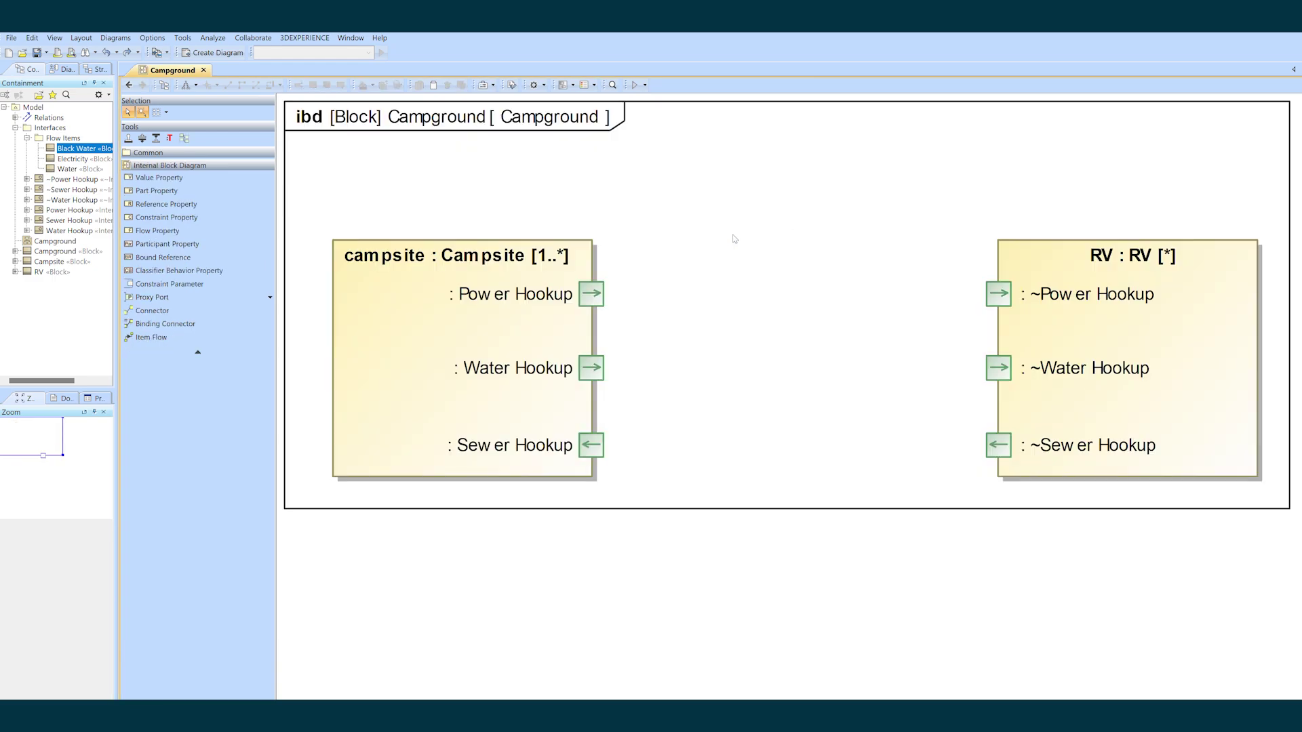
click(1001, 449)
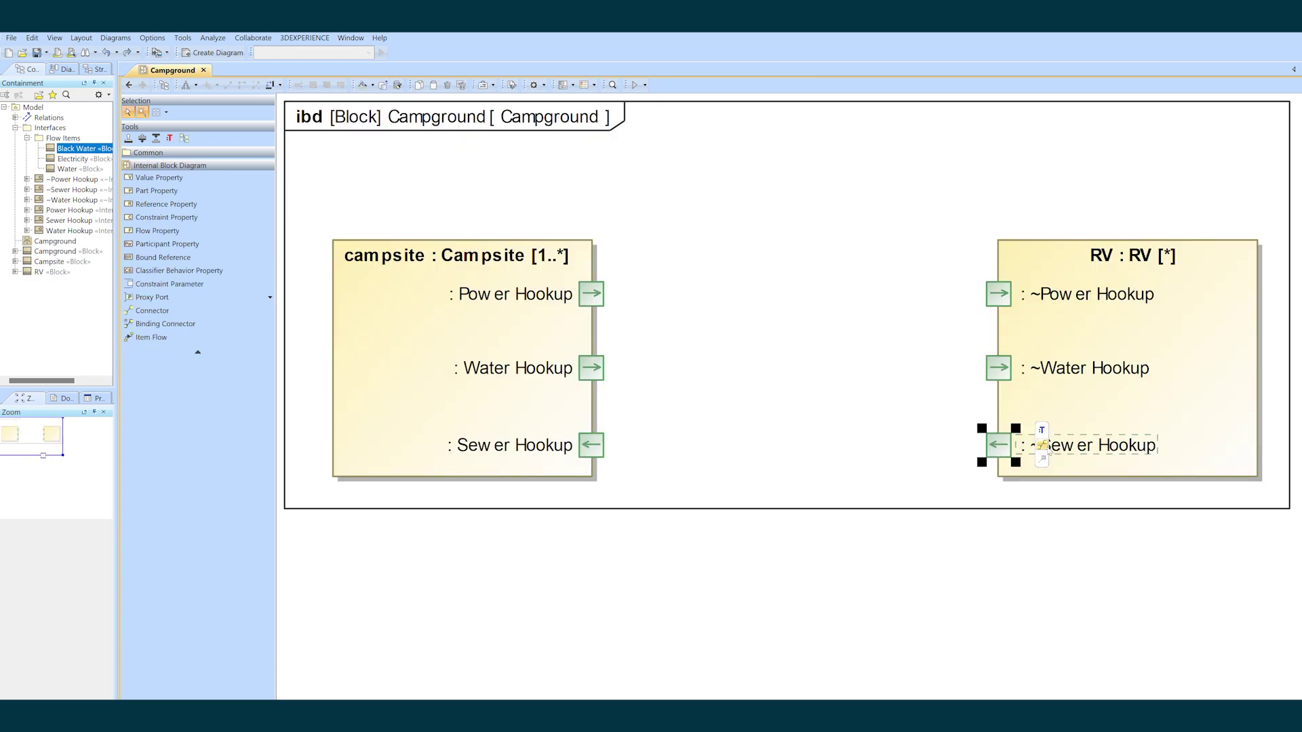
drag(1043, 434, 590, 445)
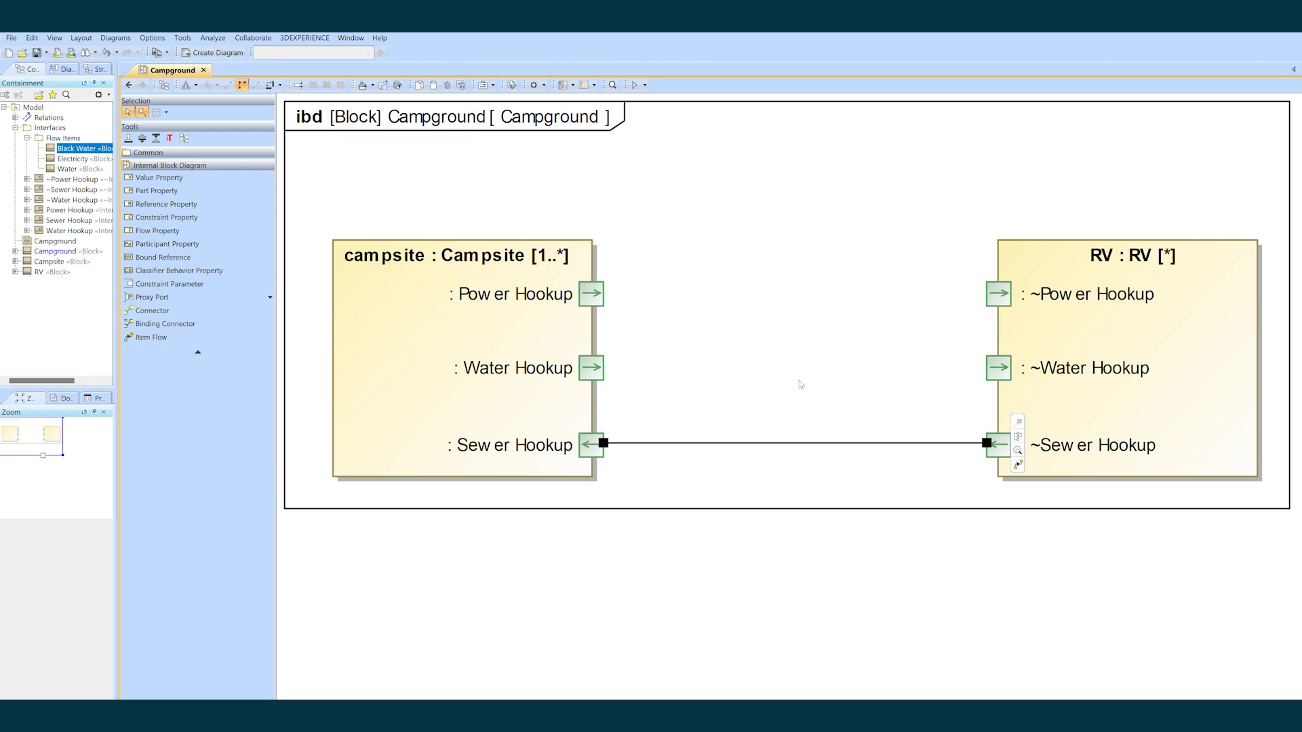
click(1007, 371)
drag(1041, 370, 599, 366)
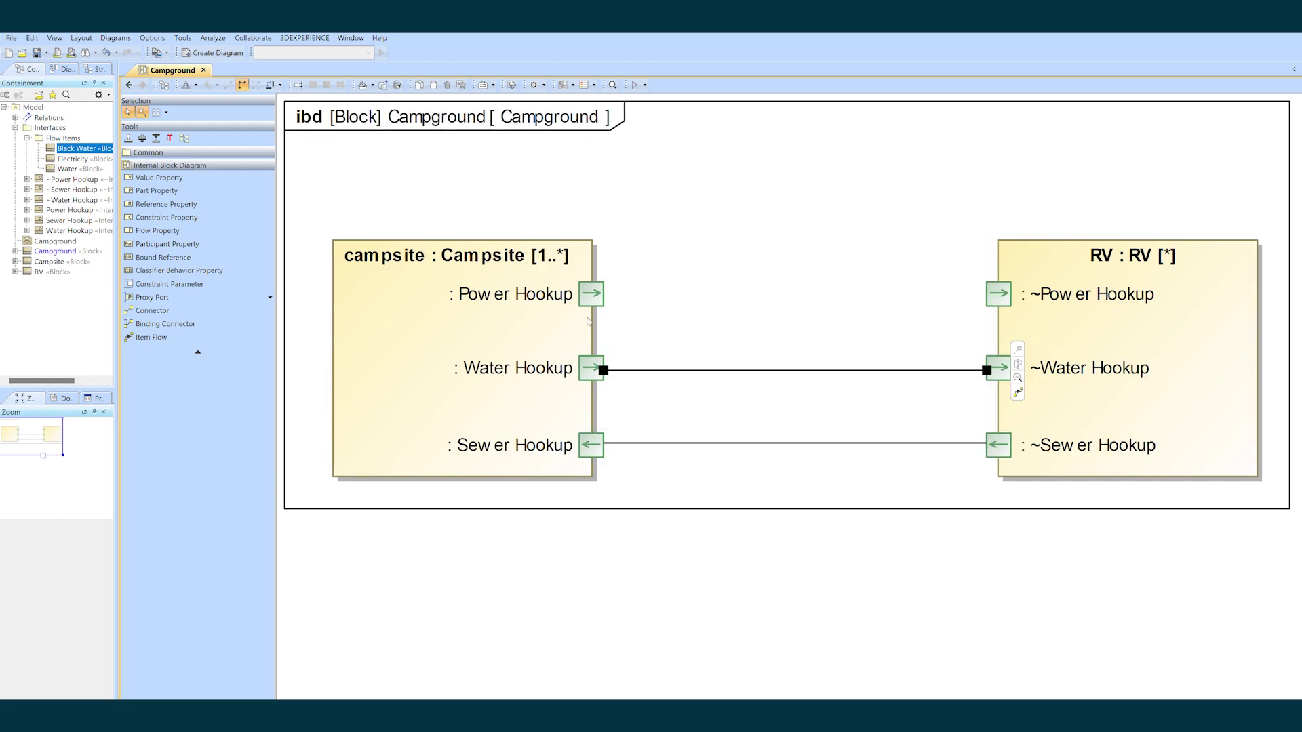
click(592, 296)
drag(635, 293, 995, 292)
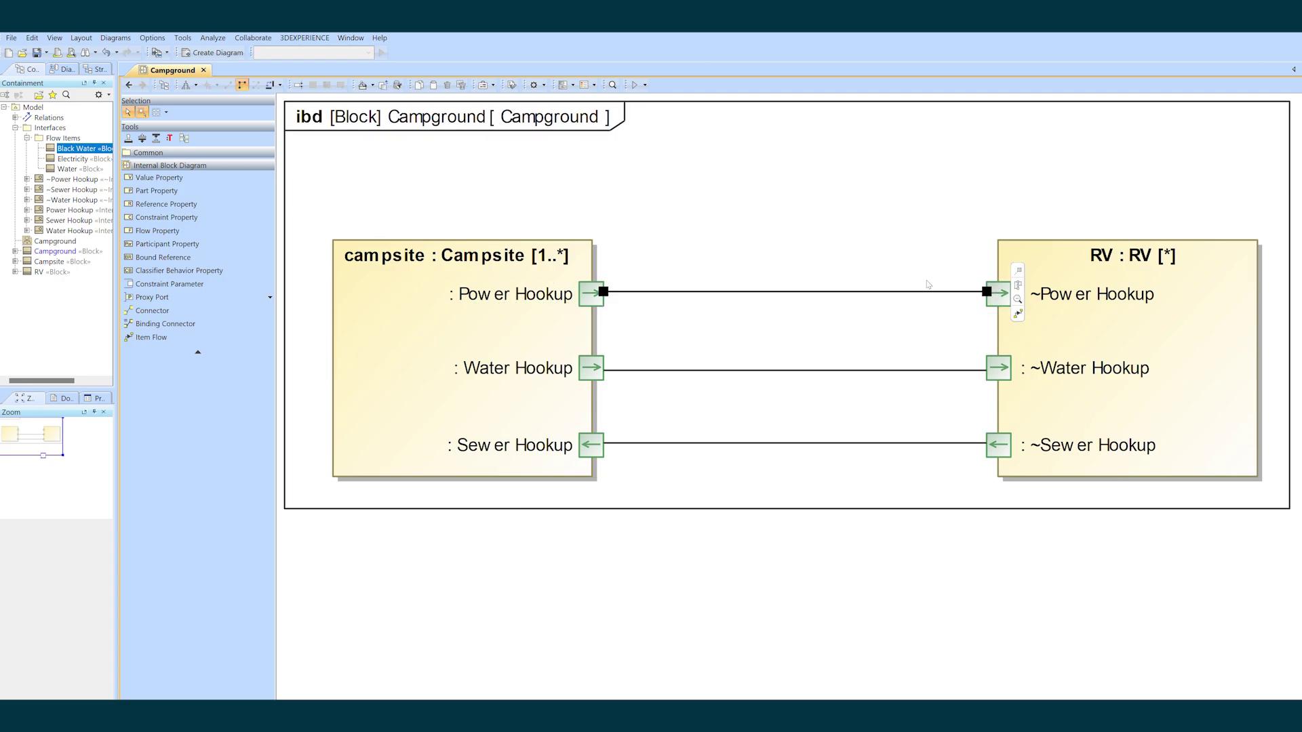
key(Escape)
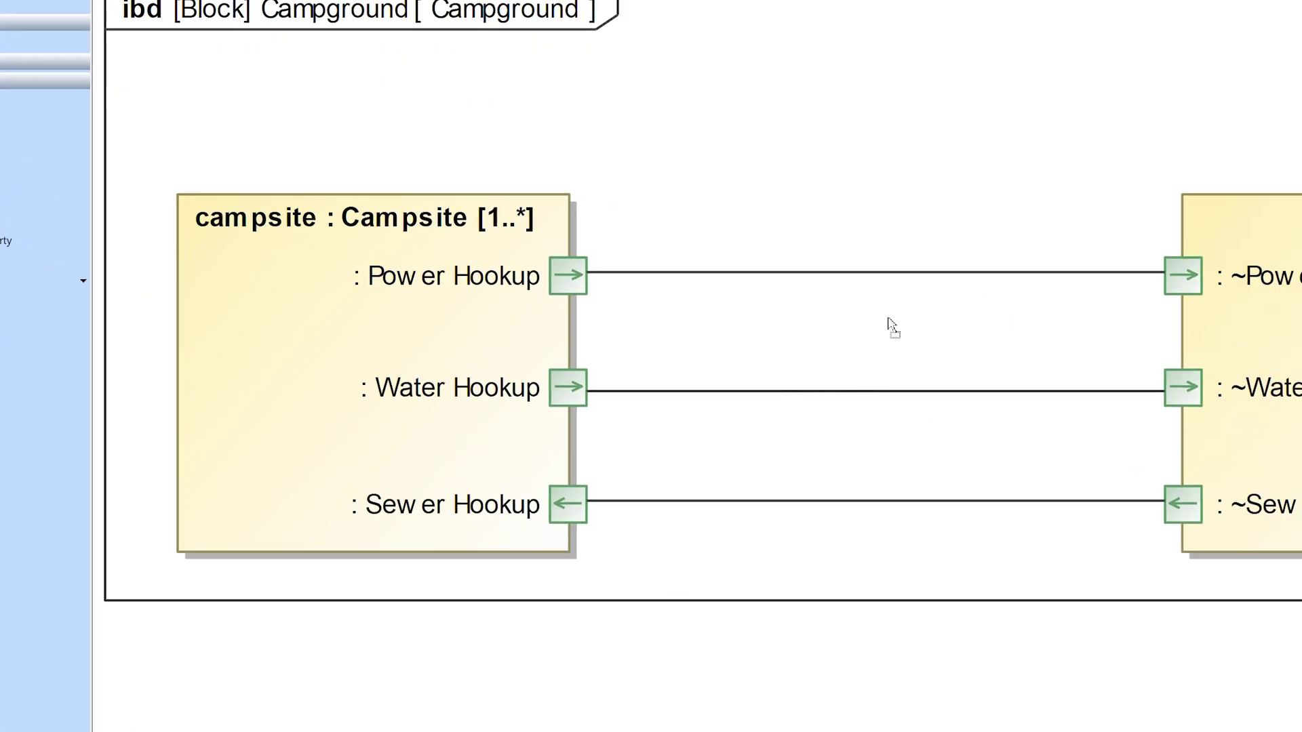
- Add Electricity to the power connector and Water, flowing Campsite to RV, to the water connector
drag(893, 328, 892, 279)
click(813, 578)
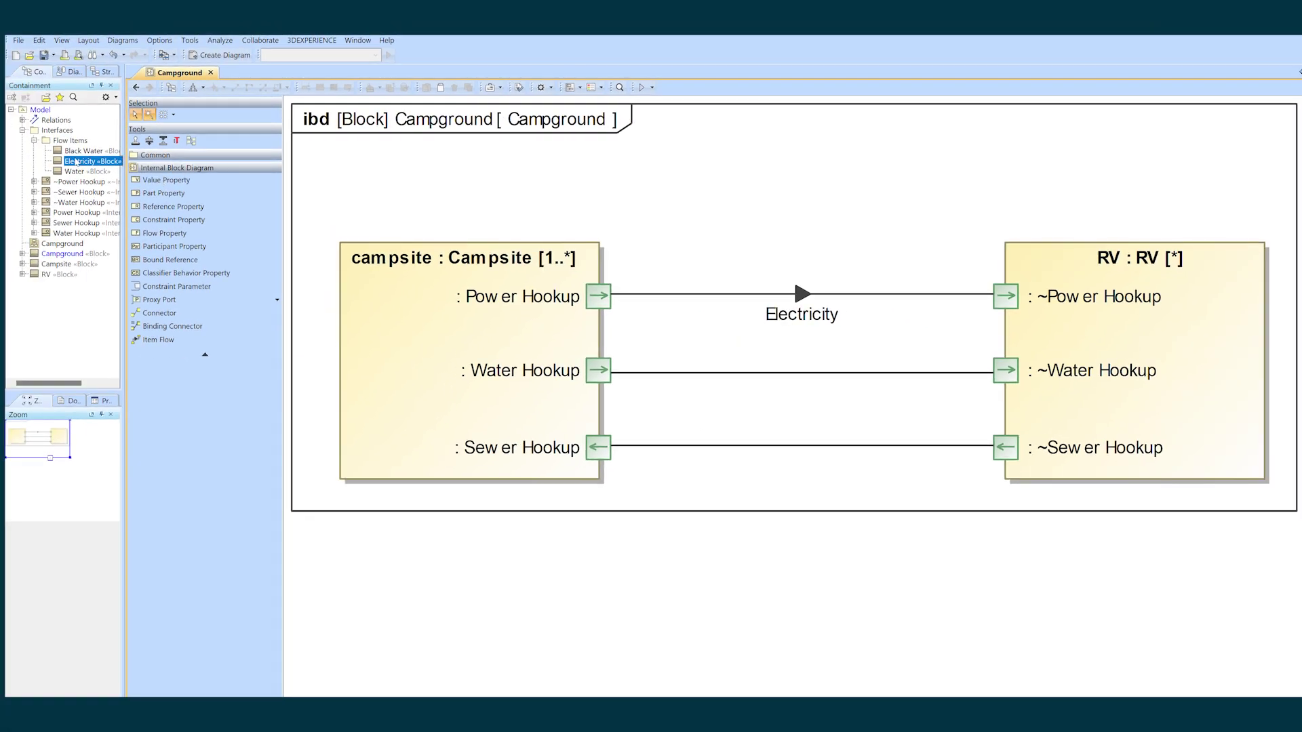
drag(73, 172, 750, 373)
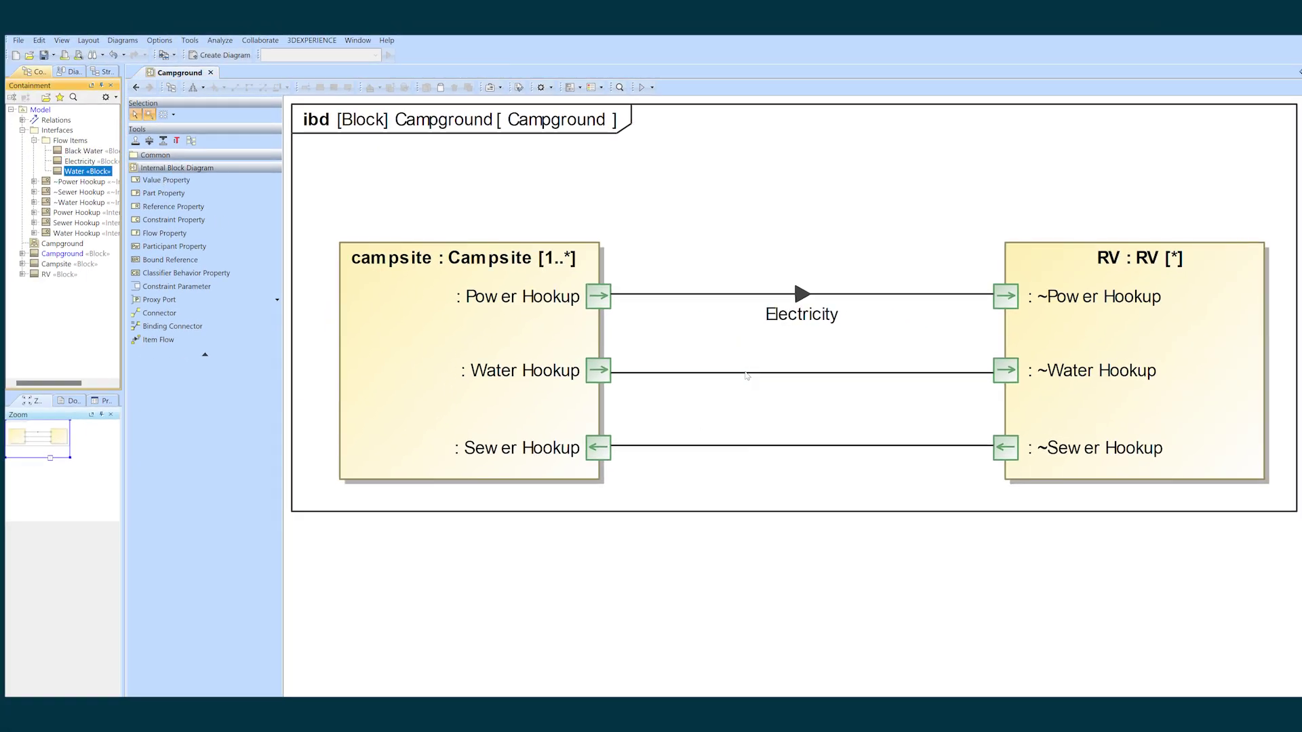
click(816, 397)
click(753, 415)
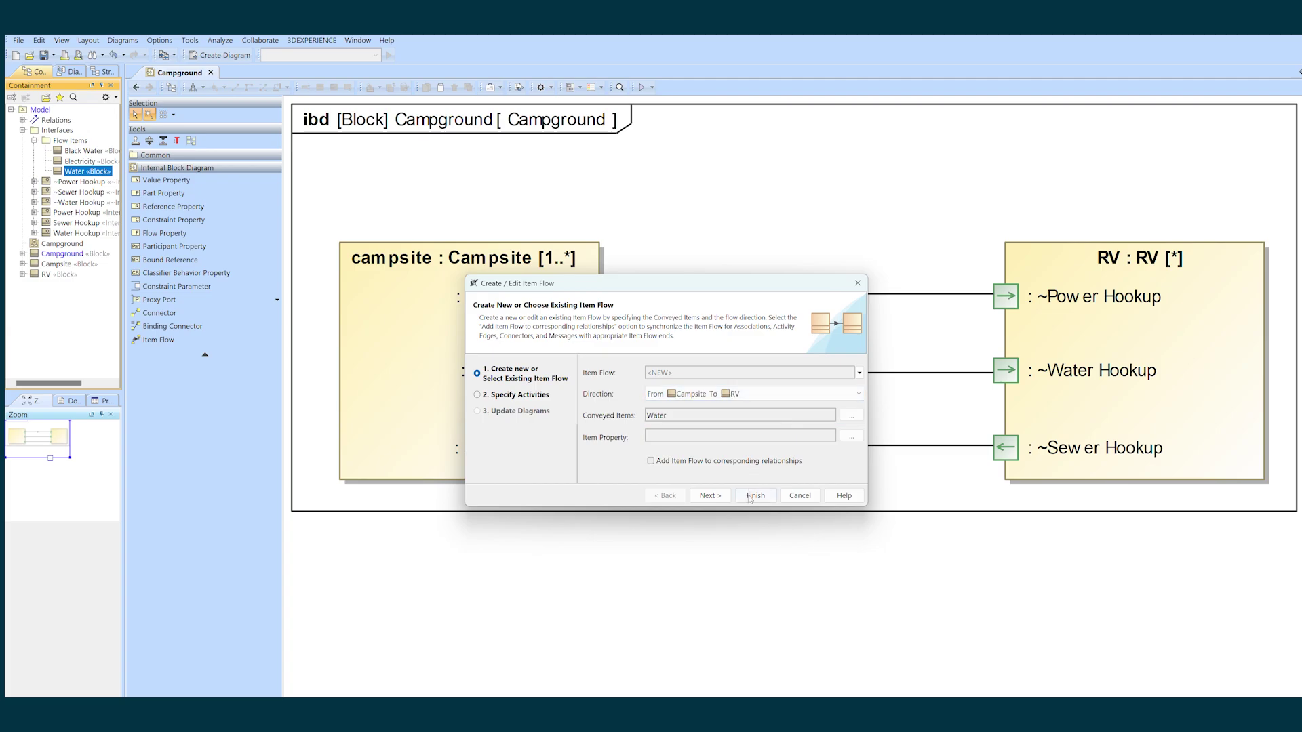
click(755, 496)
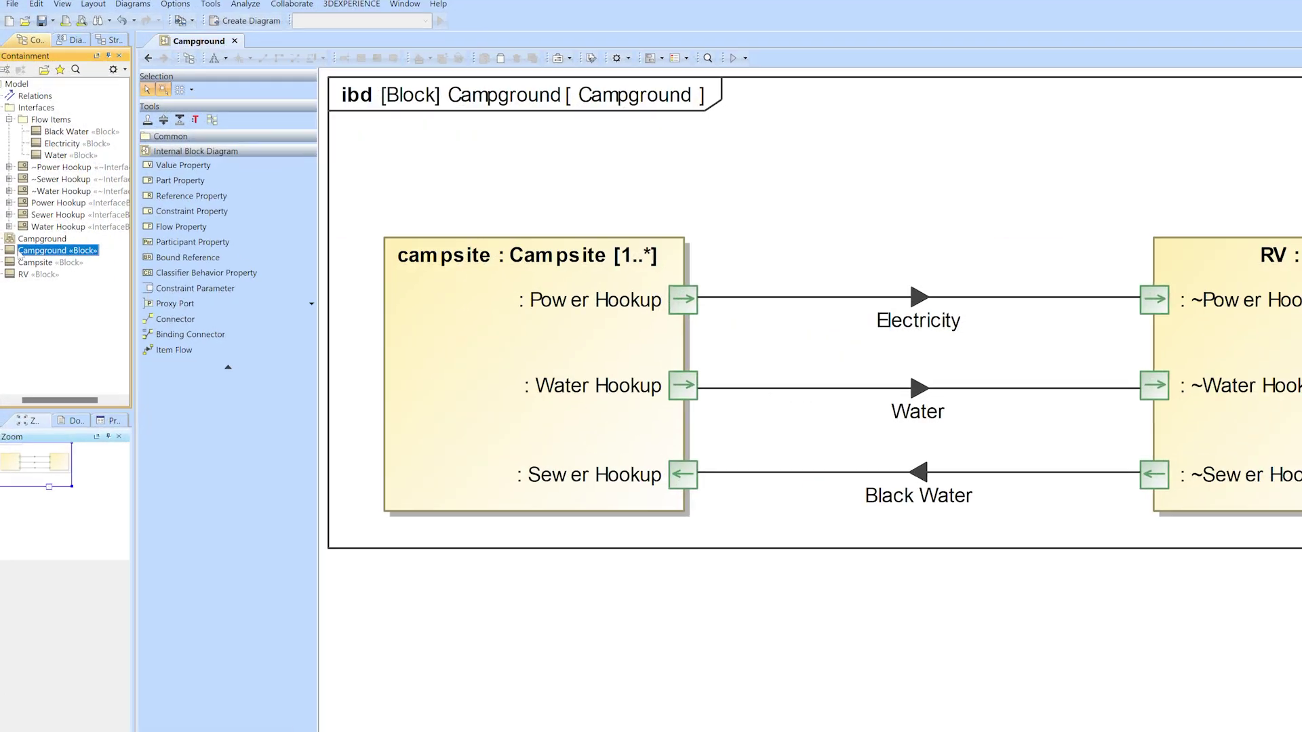
- Create a Whitebox ICD Table for Campground, keeping the name Campground
right_click(46, 255)
click(152, 293)
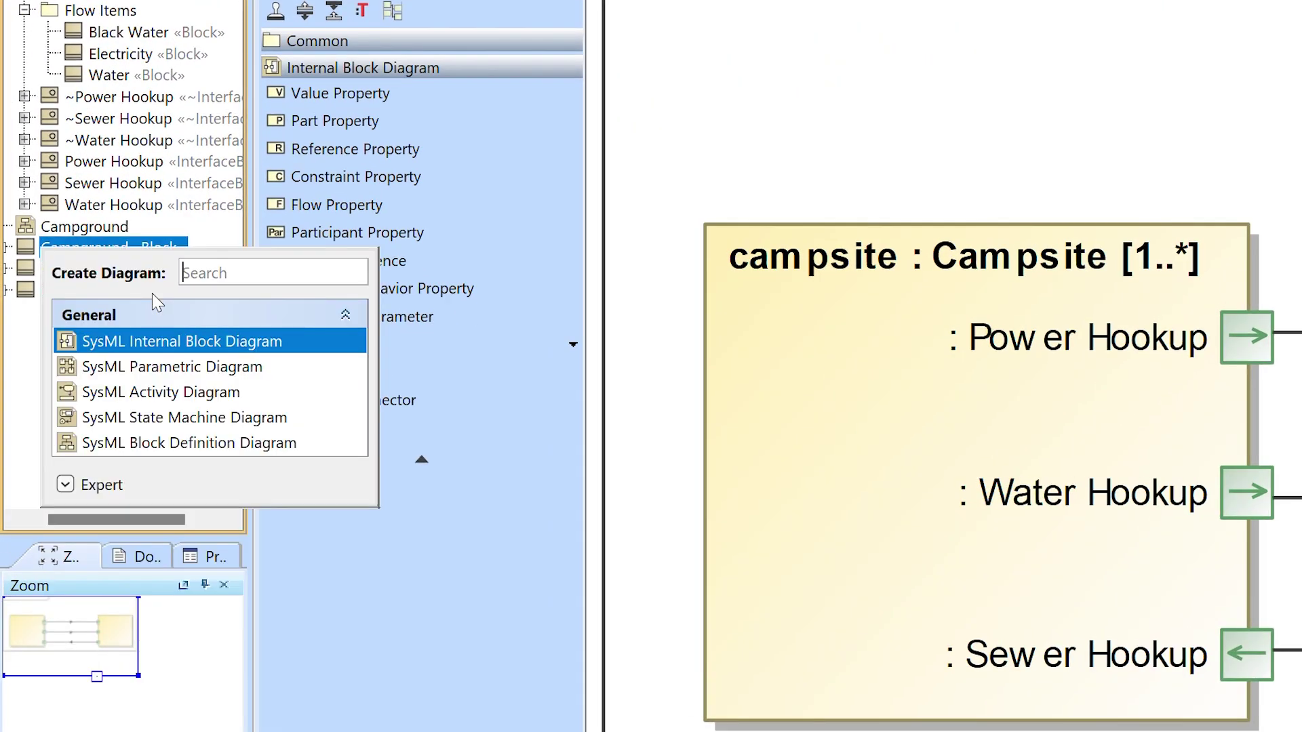
click(99, 486)
click(233, 276)
text(icd)
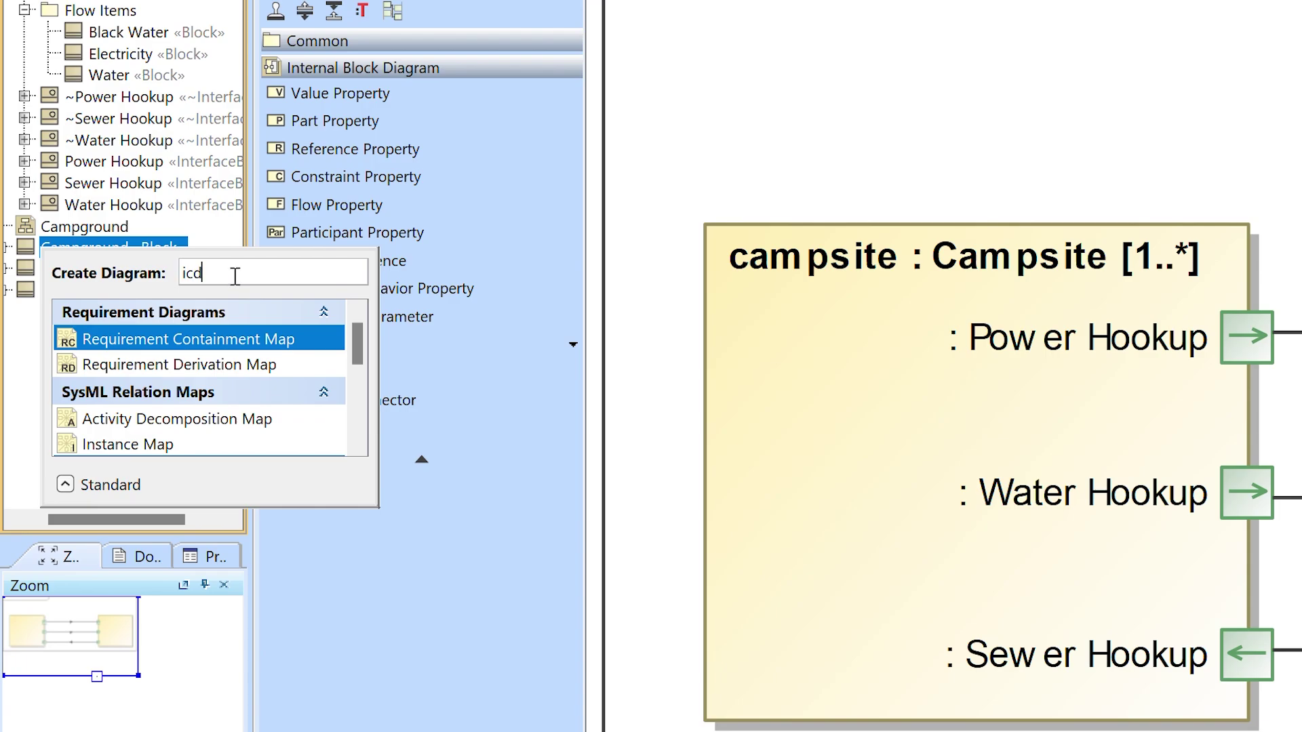
key(Down)
key(Return)
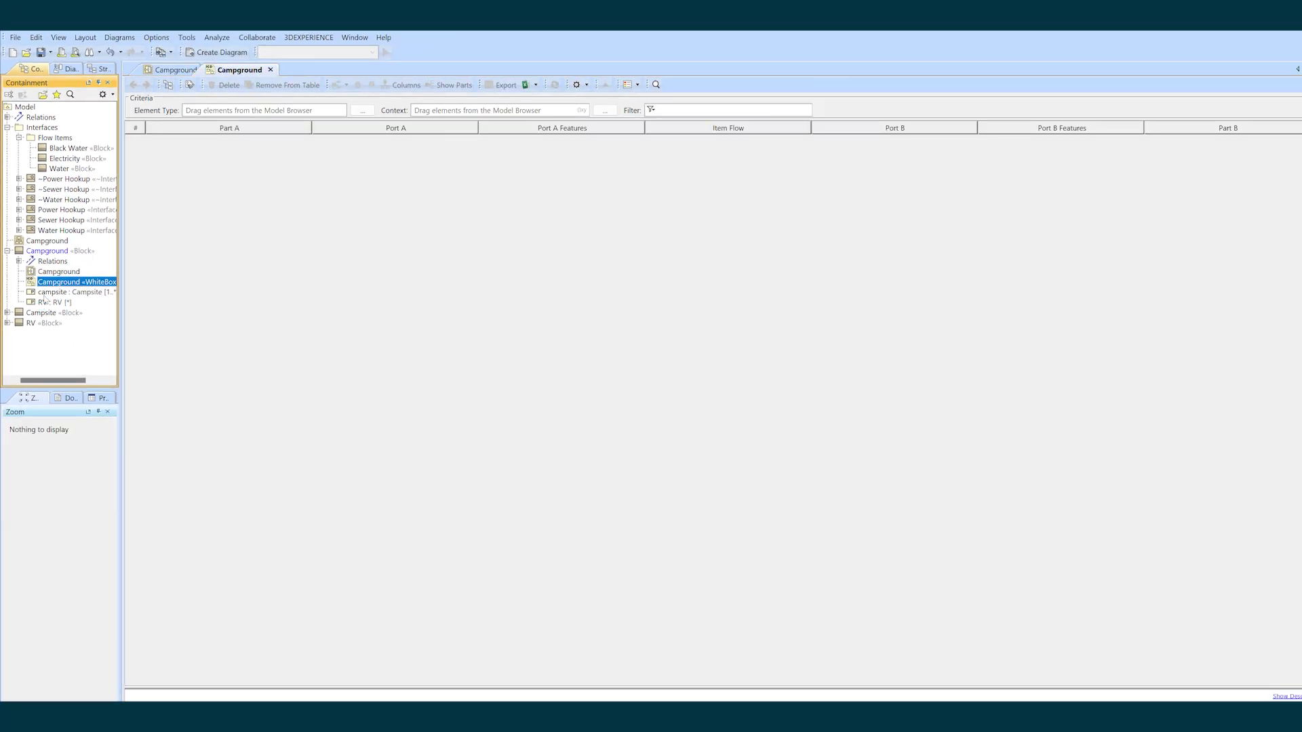
click(305, 128)
- Narrow the Part A, Port A and Port A Features columns to fit their content
double_click(305, 128)
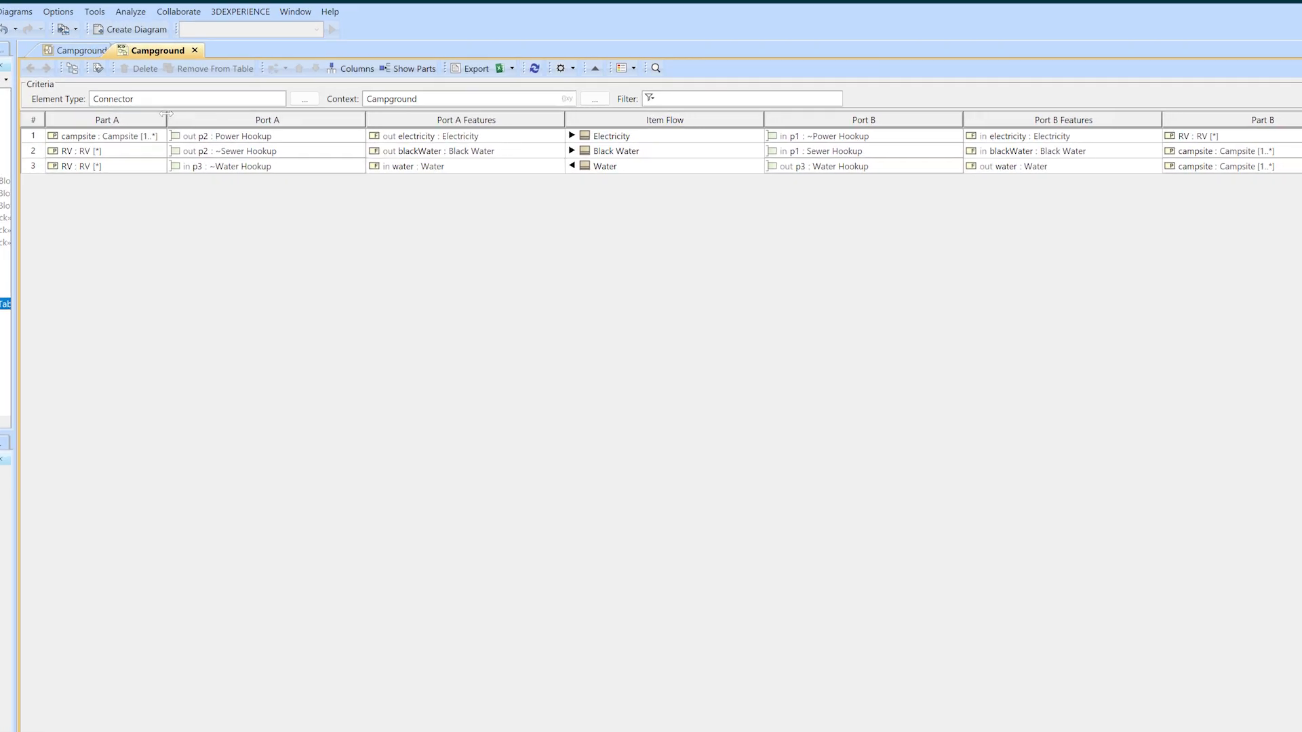
drag(365, 120, 294, 129)
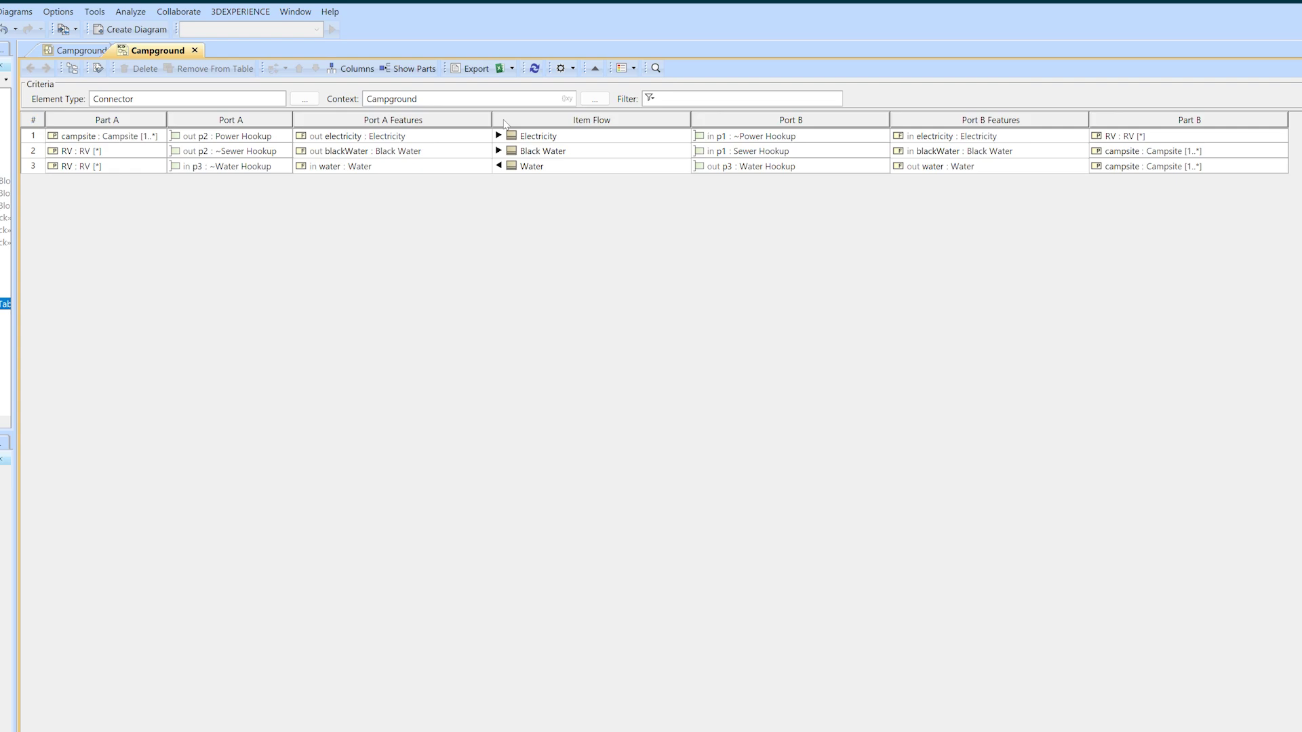
drag(491, 120, 444, 121)
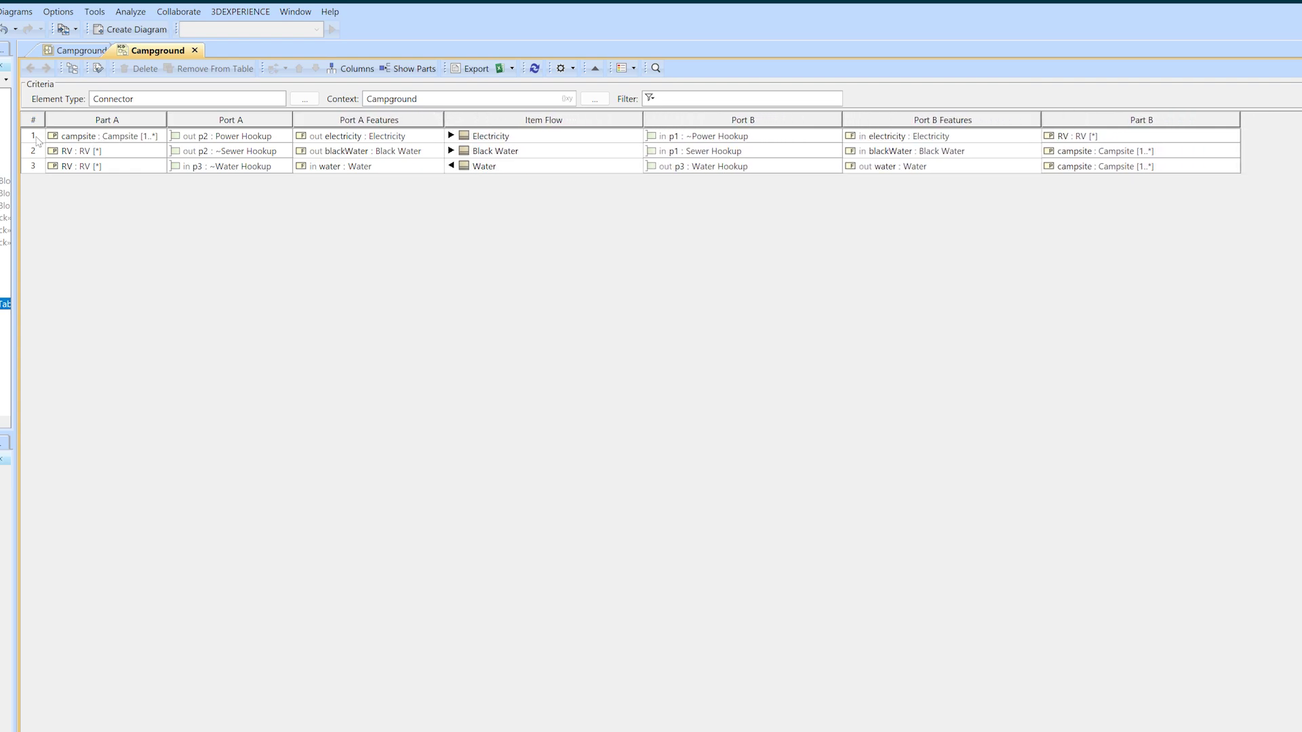
click(34, 136)
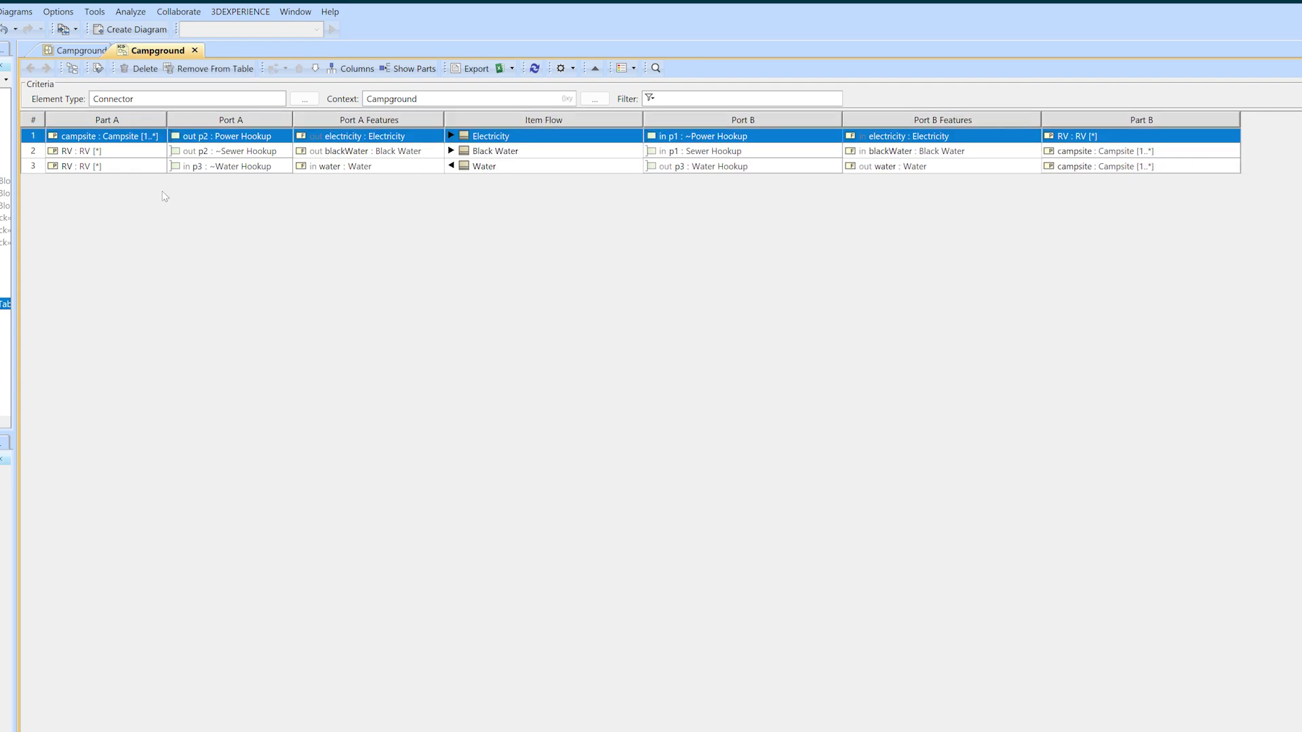
scroll(166, 197, up, 1)
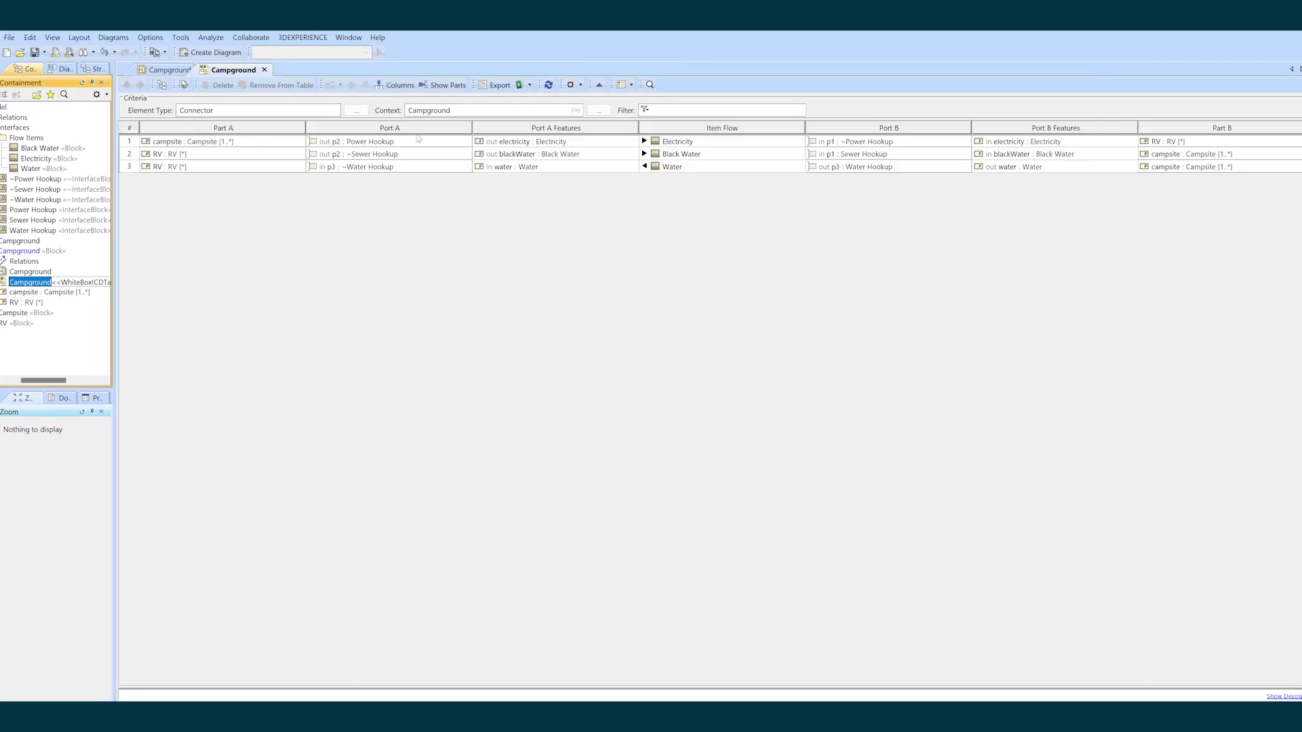
drag(304, 129, 241, 124)
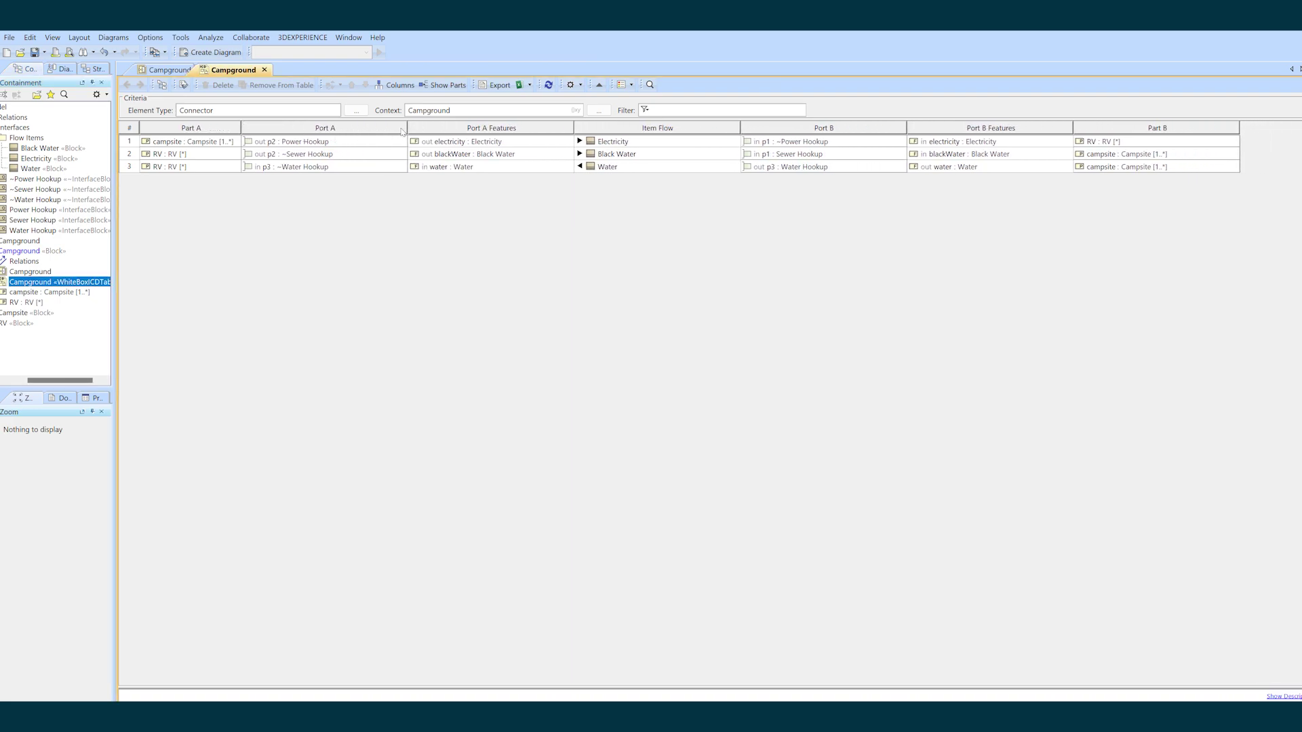
drag(407, 130, 347, 128)
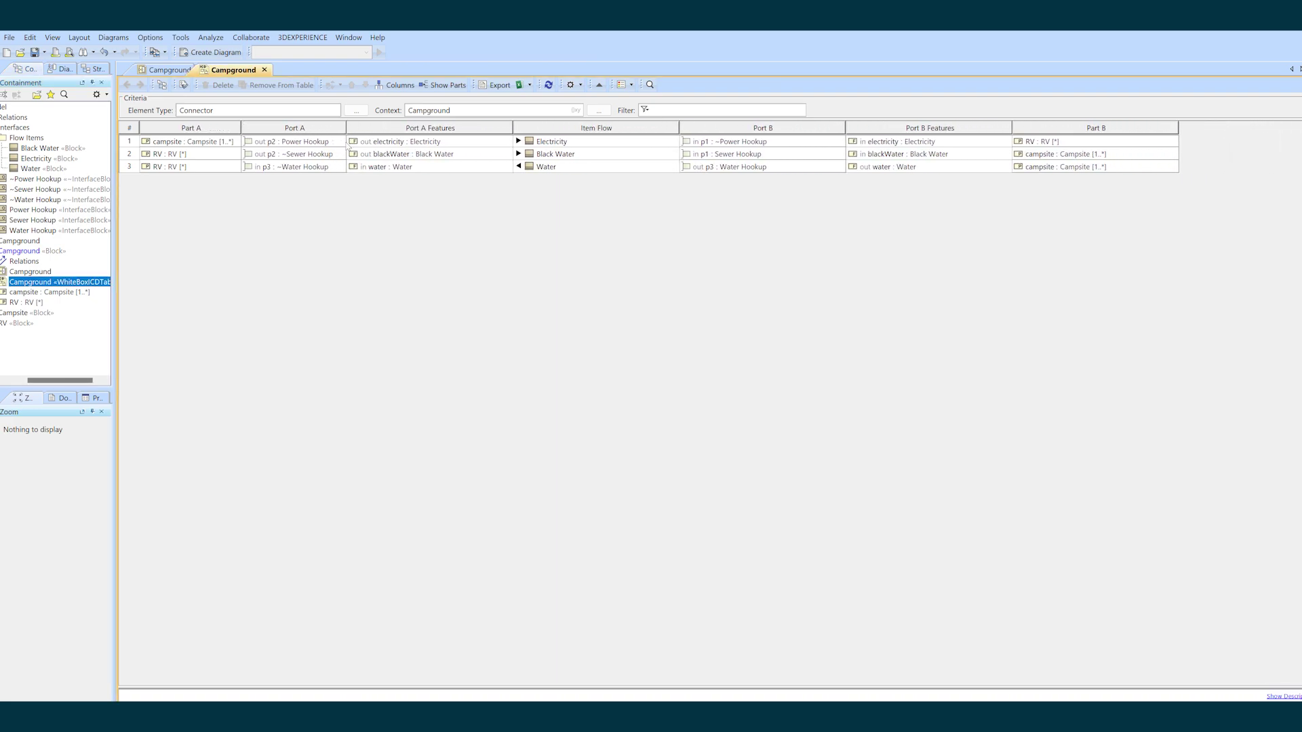
scroll(497, 139, up, 2)
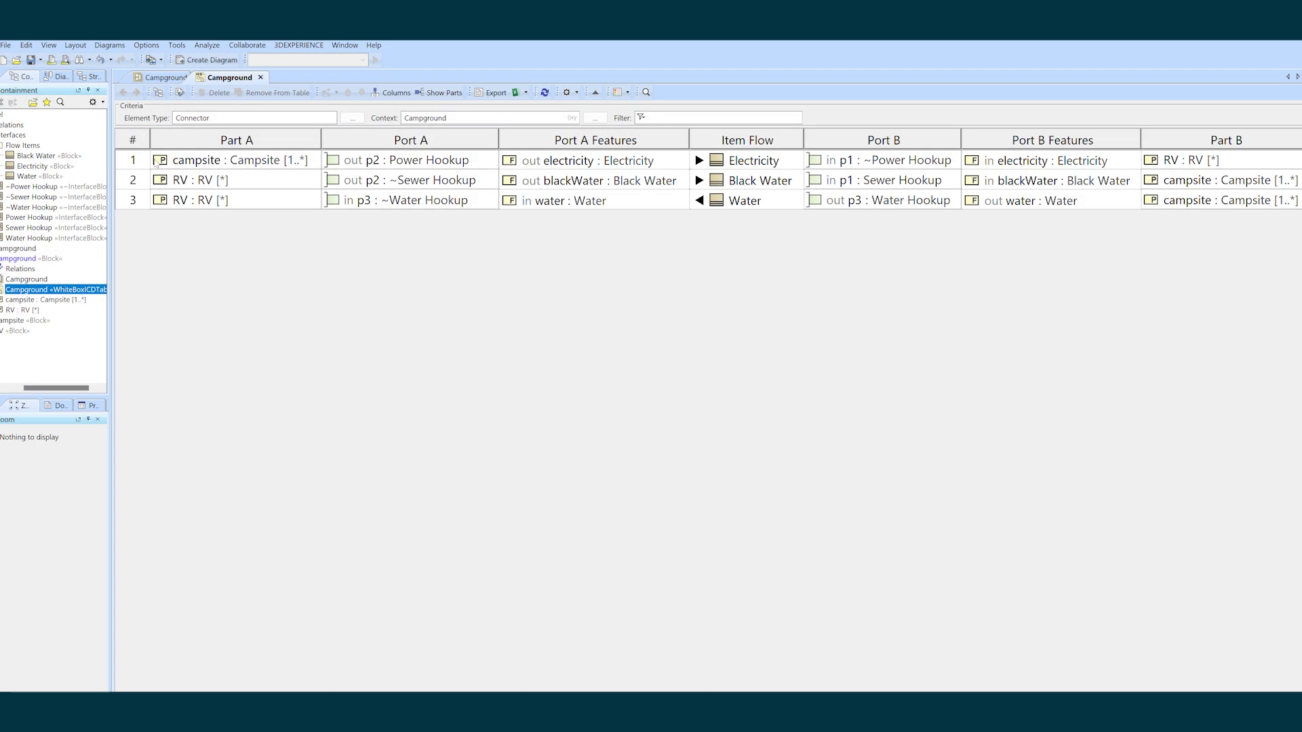
- Open the Campground diagram listed under Usage in Diagrams in the first connector's Specification
right_click(180, 156)
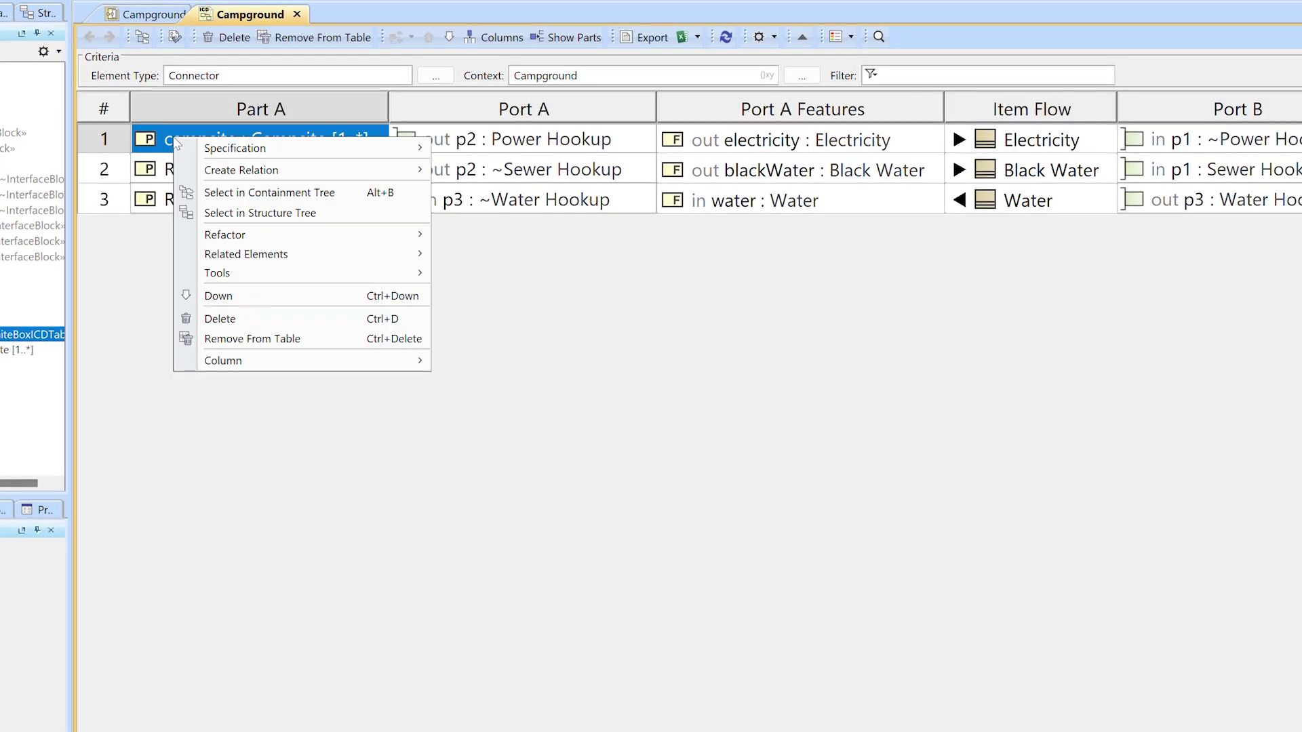
mouse_move(421, 153)
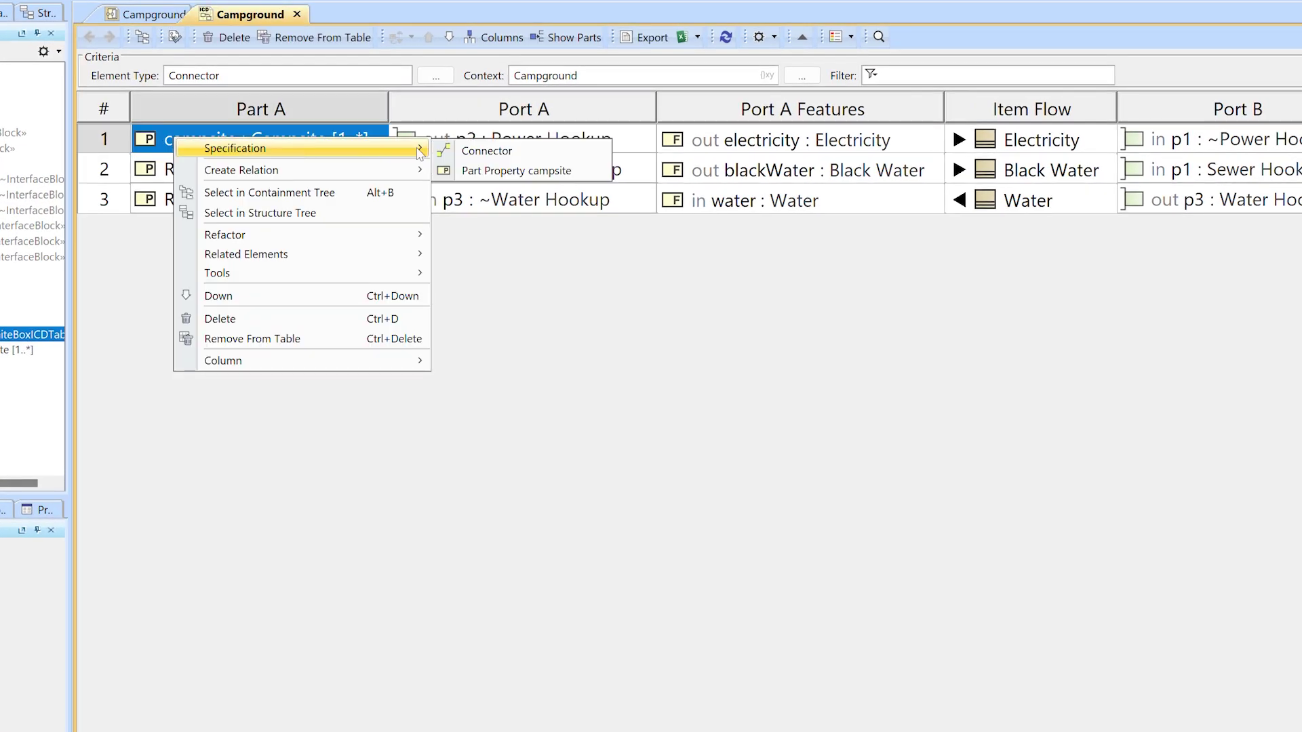
click(536, 151)
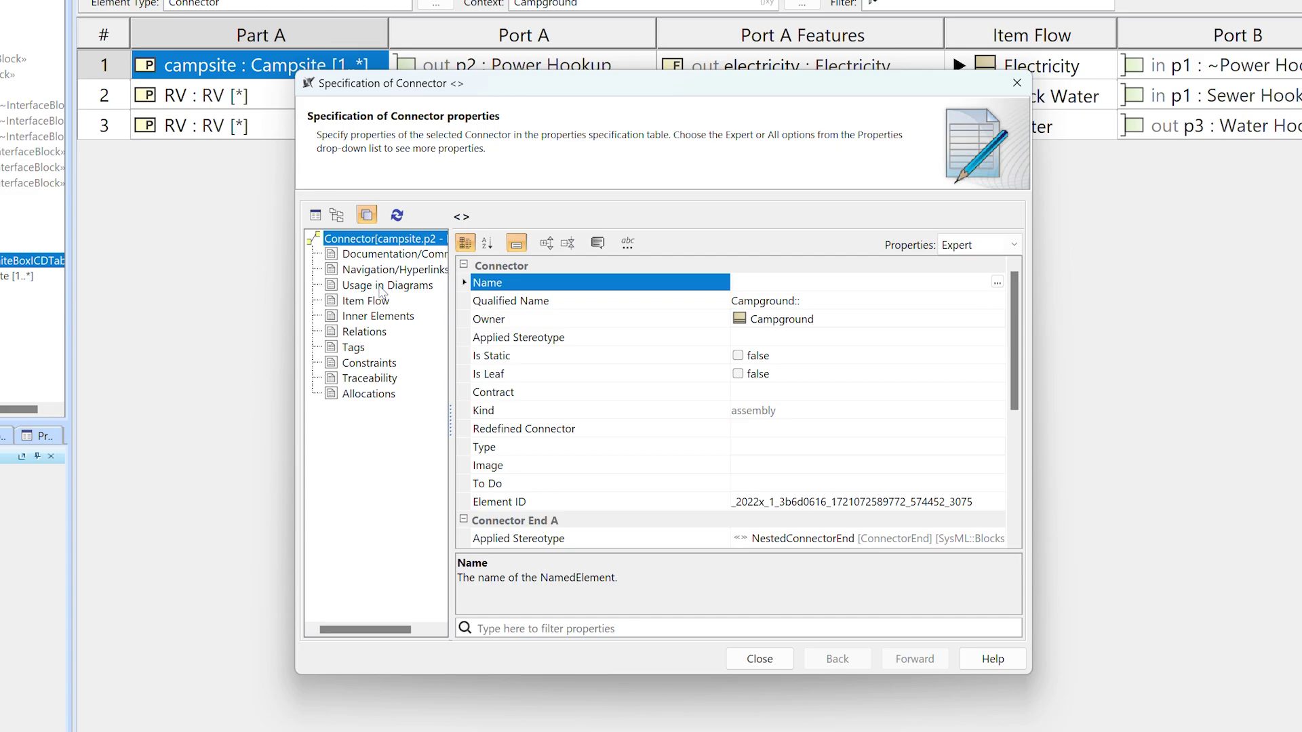
click(382, 290)
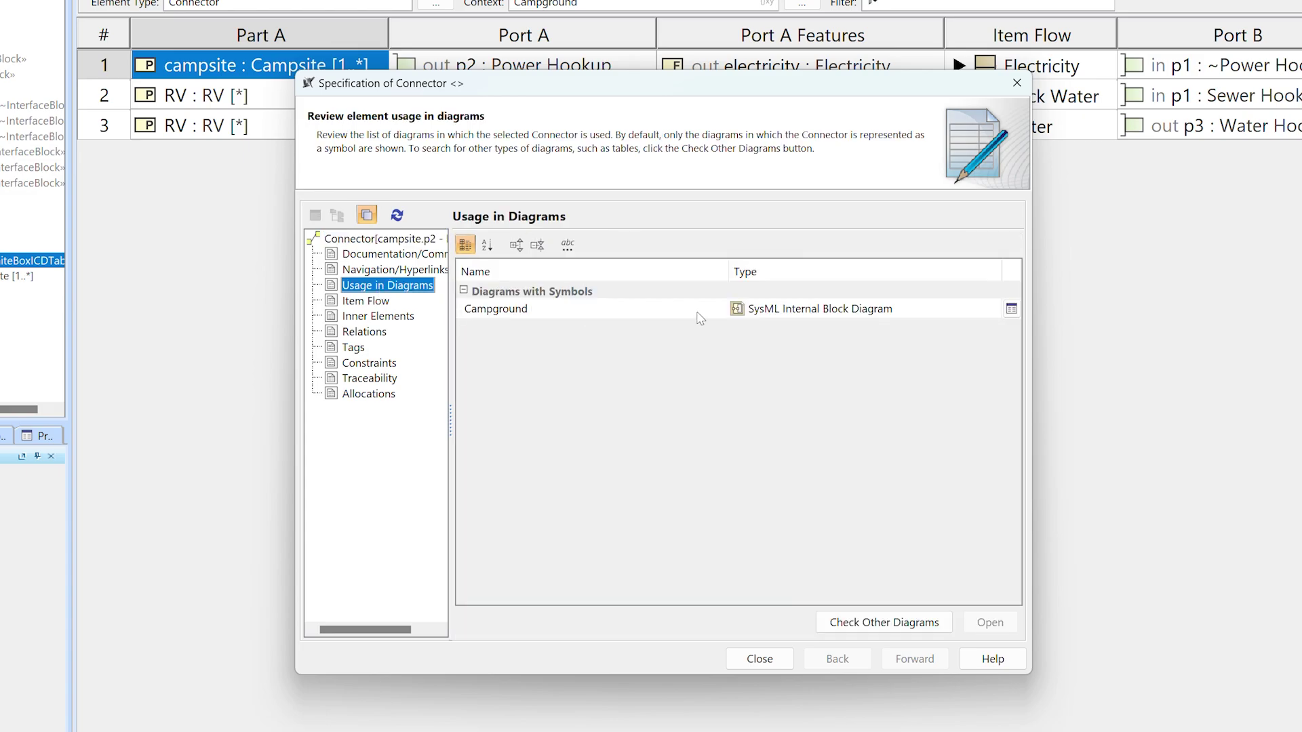
click(808, 313)
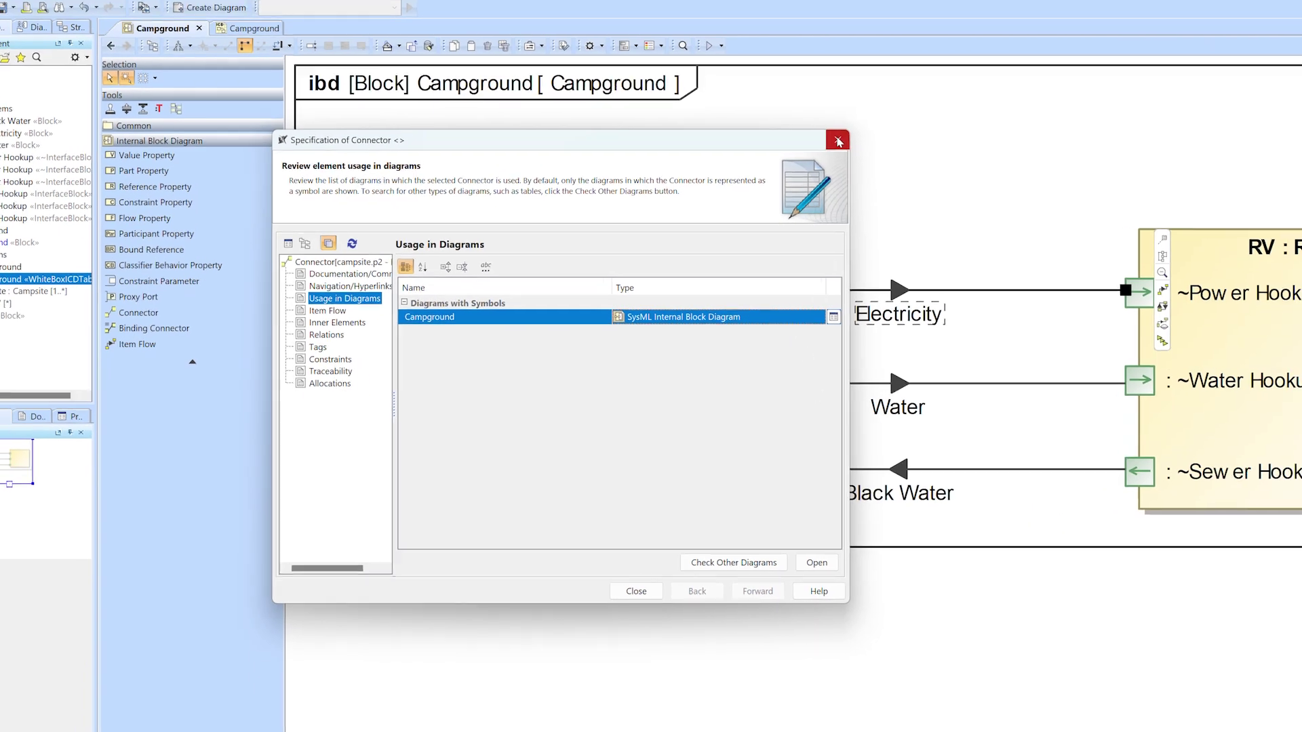
key(Escape)
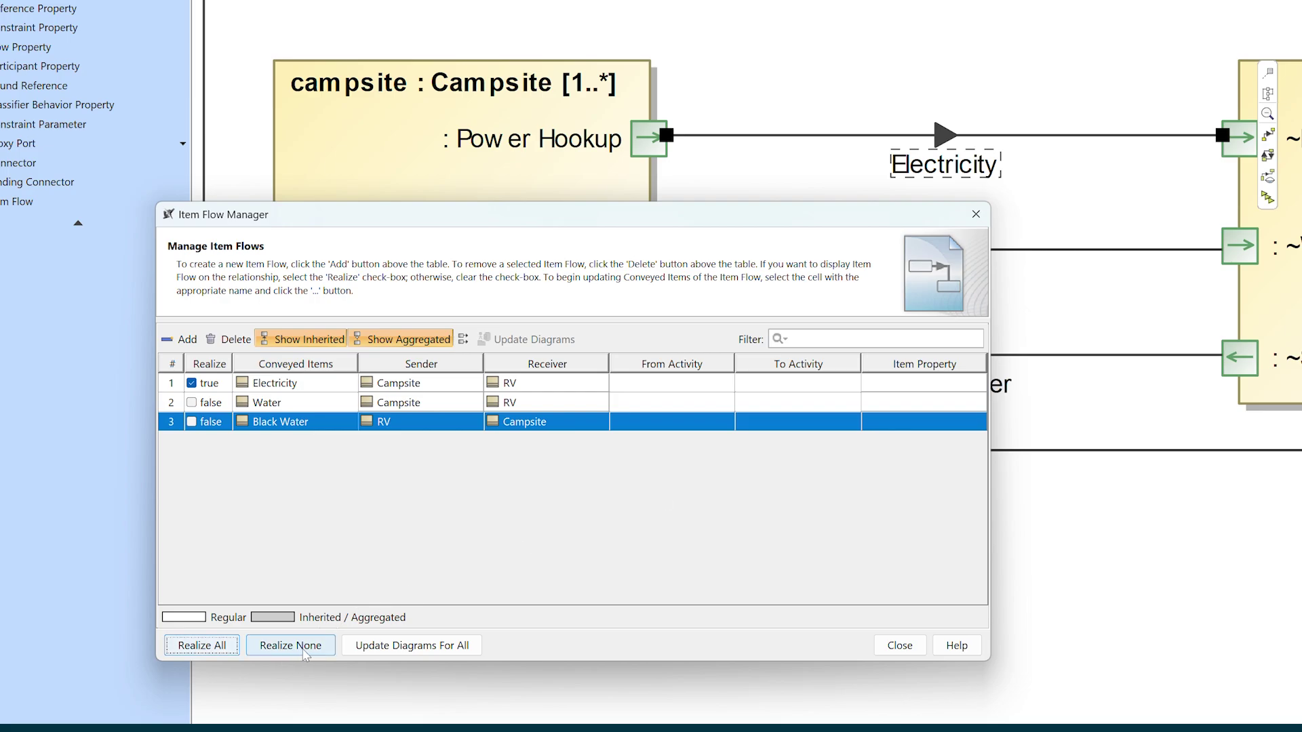
- Set all item flows on the power connector to unrealized in the Item Flow Manager
click(303, 650)
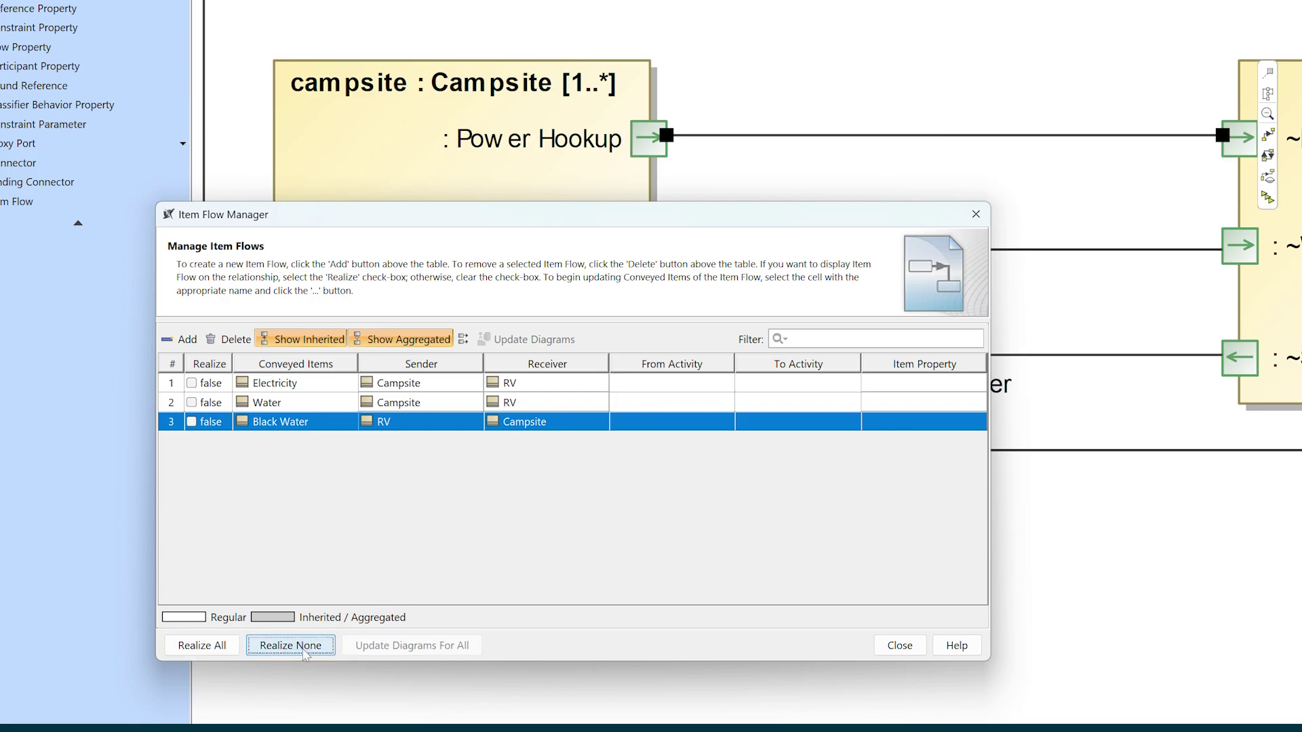
click(900, 645)
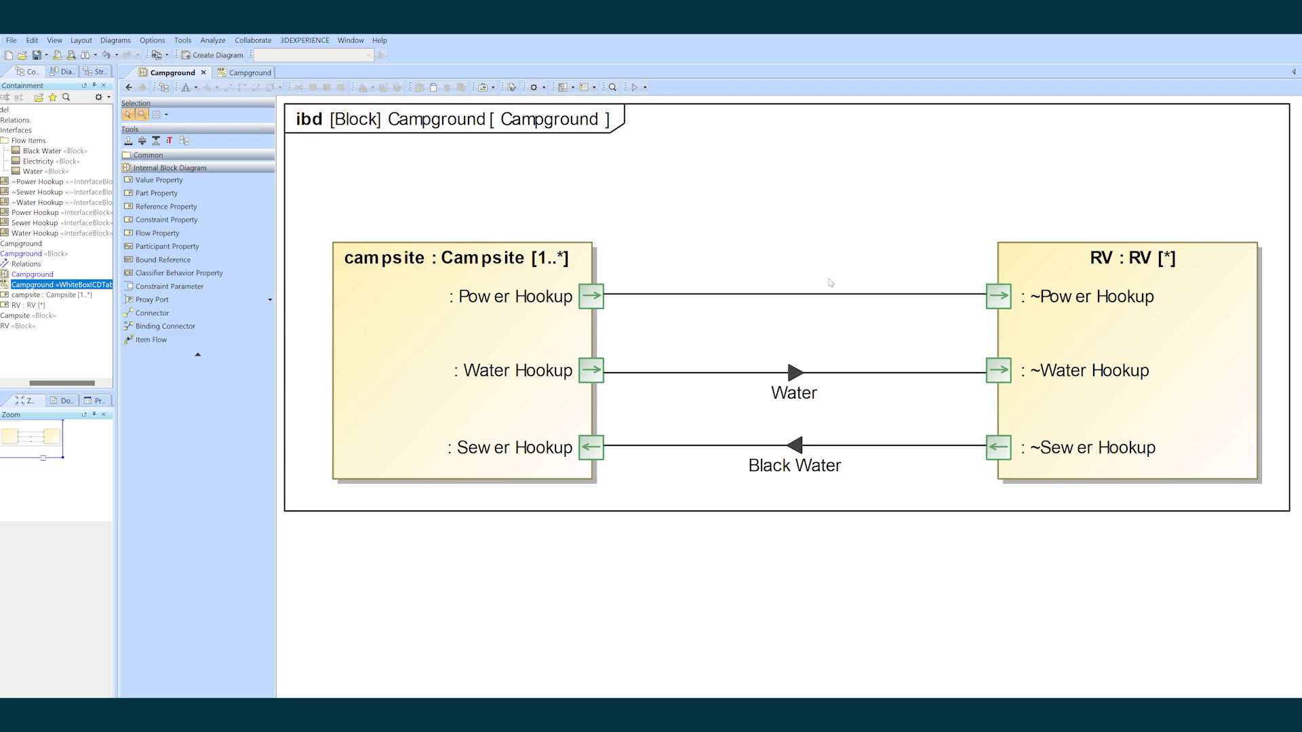
- Reverse the Power Hookup connector's direction with Refactor > Reverse Direction
right_click(822, 296)
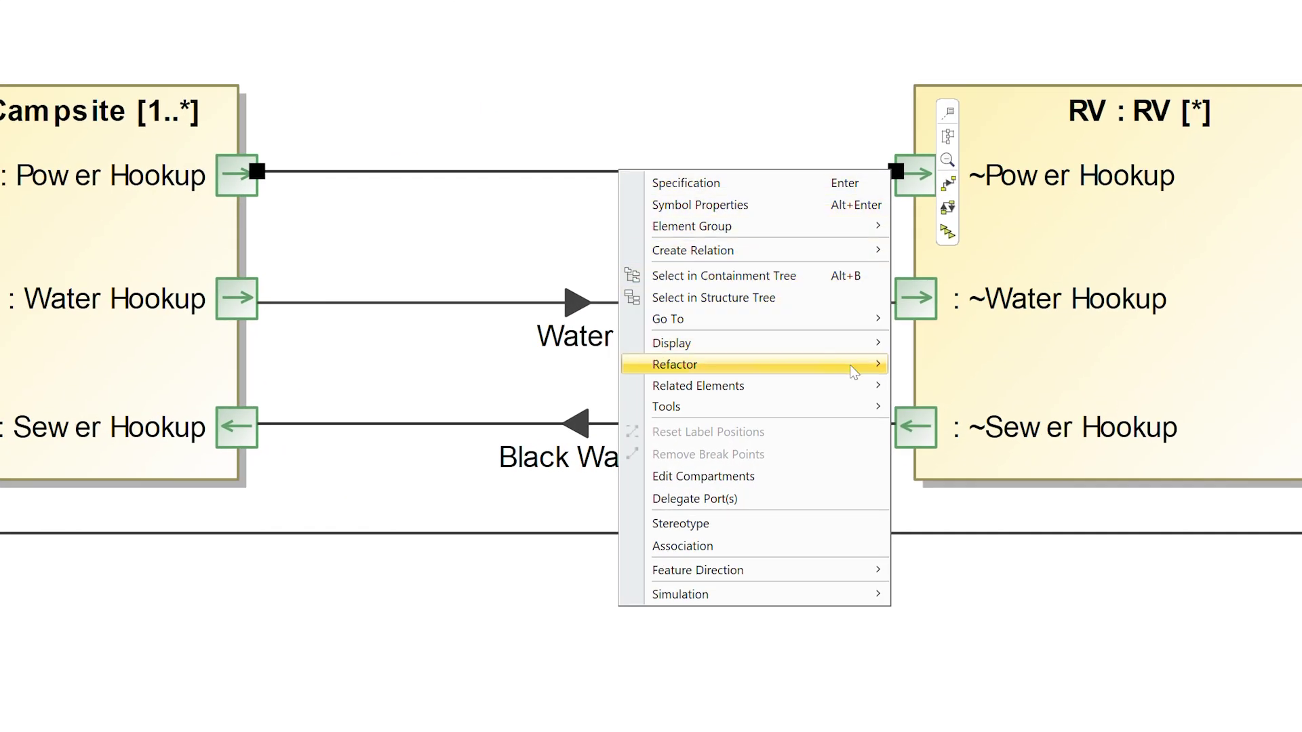
mouse_move(849, 365)
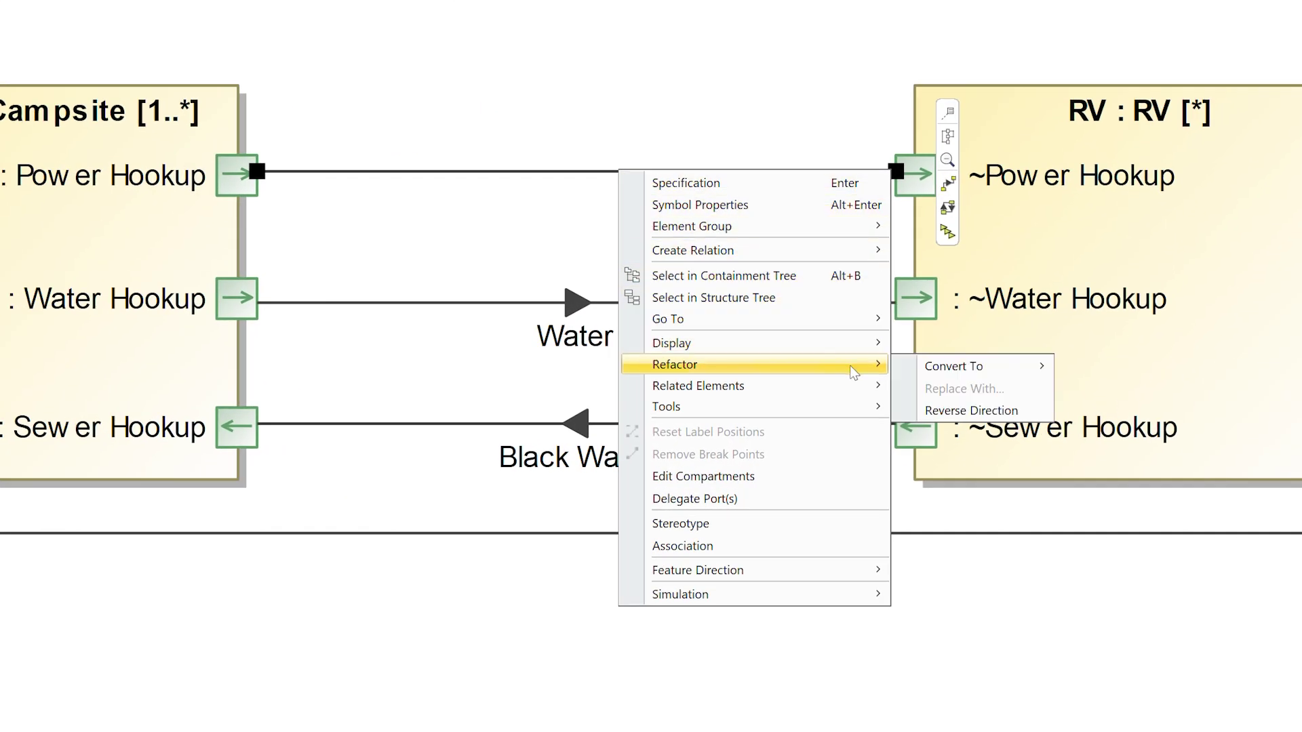
click(997, 411)
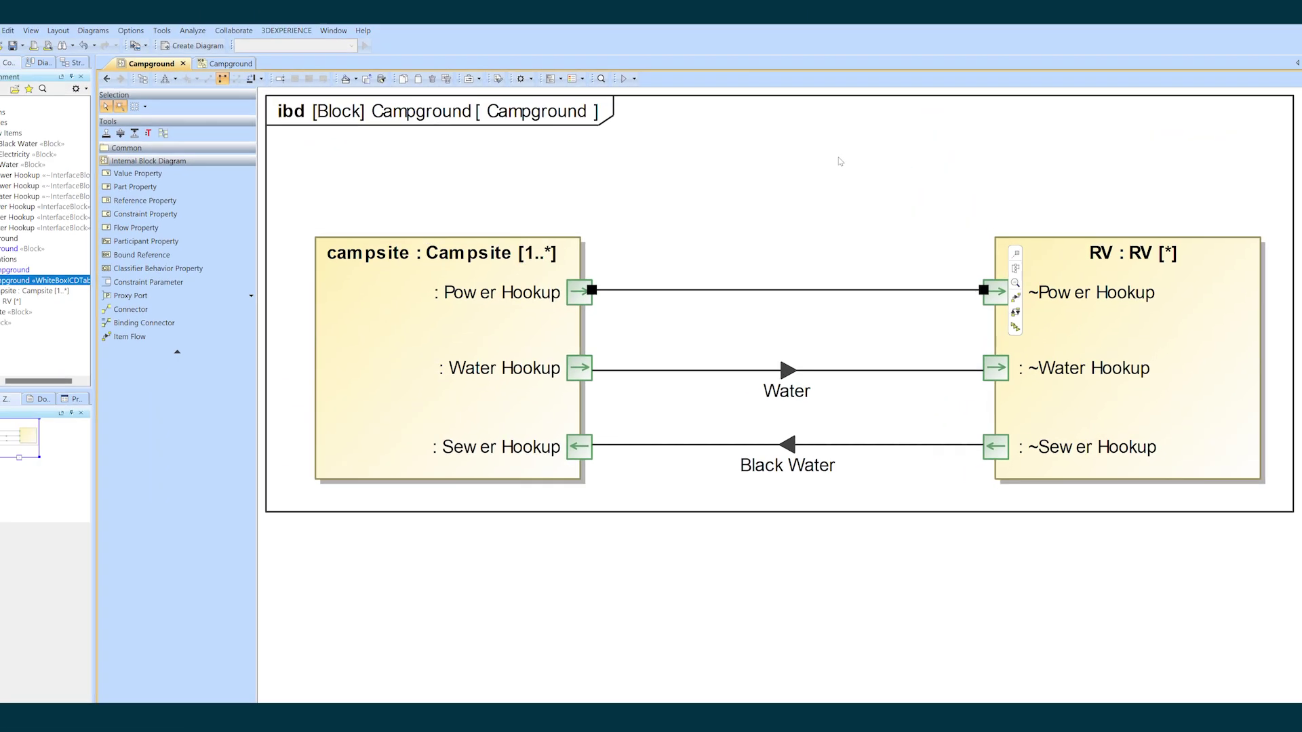
- Review the Campground ICD table, then return to the Campground diagram
click(257, 73)
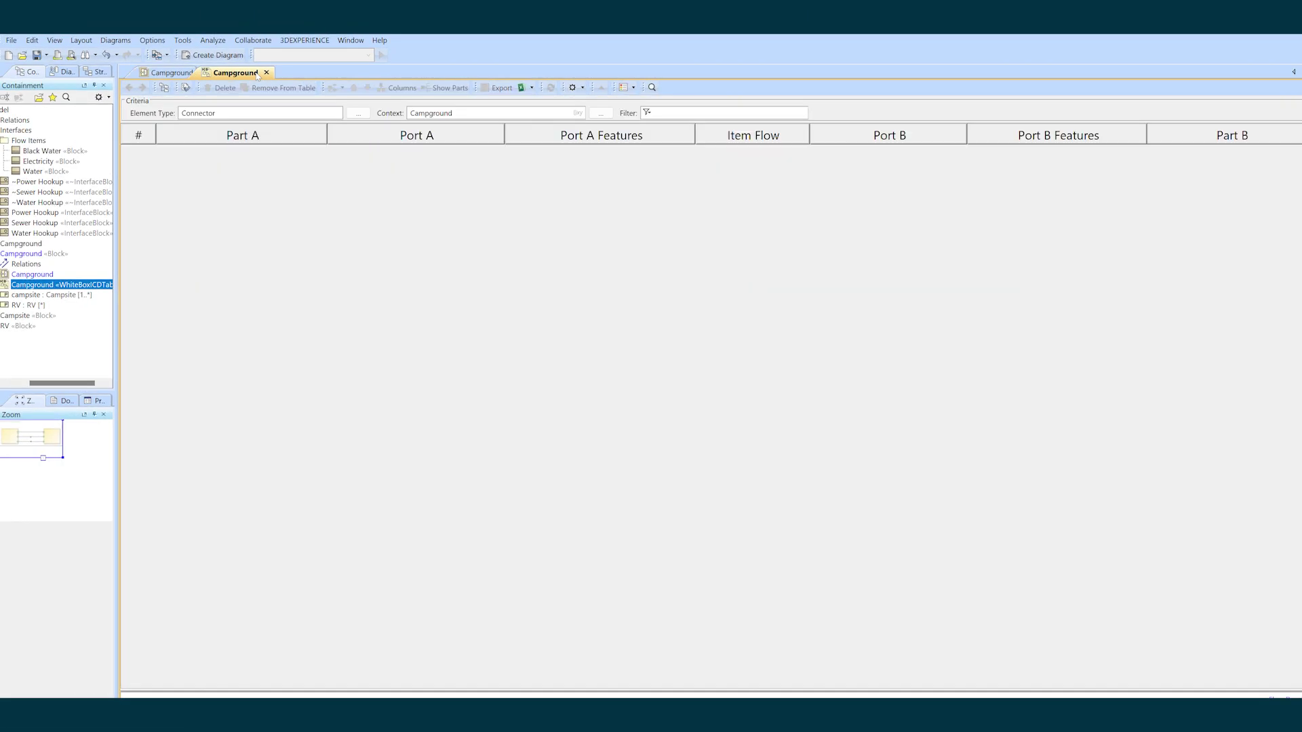
click(205, 274)
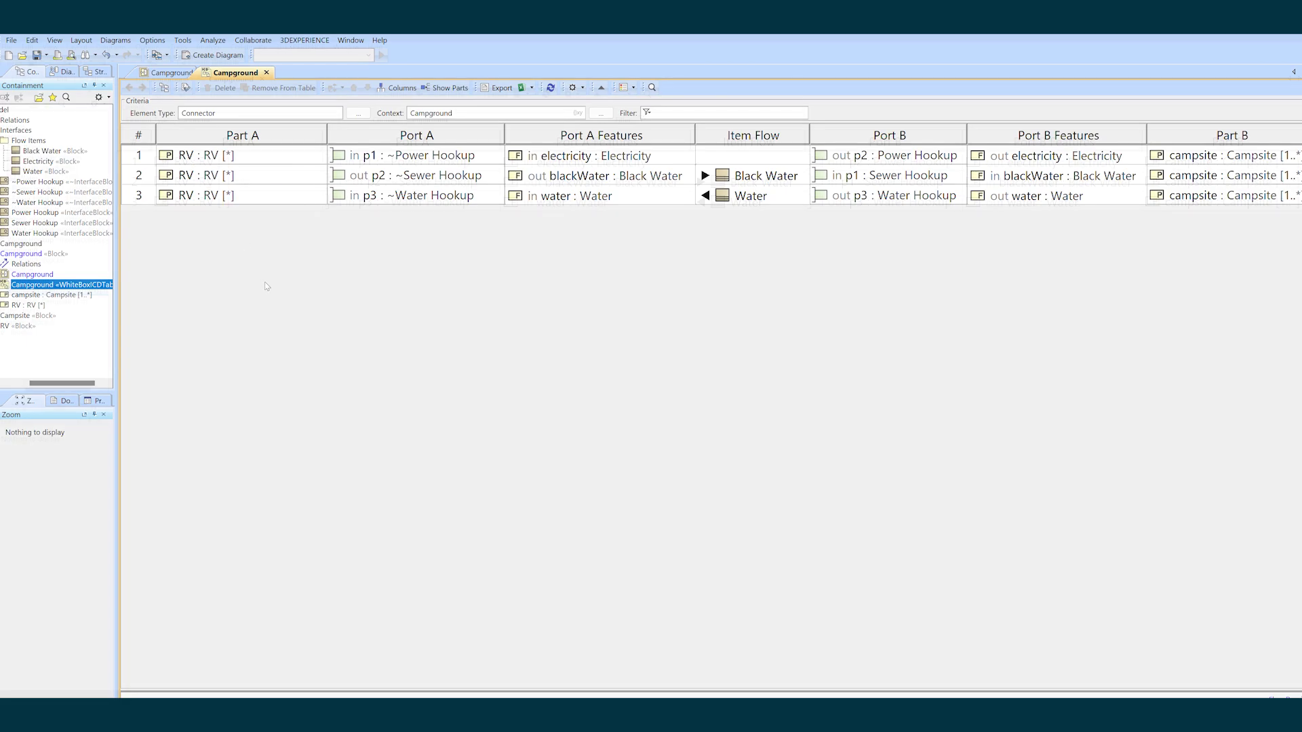
click(158, 81)
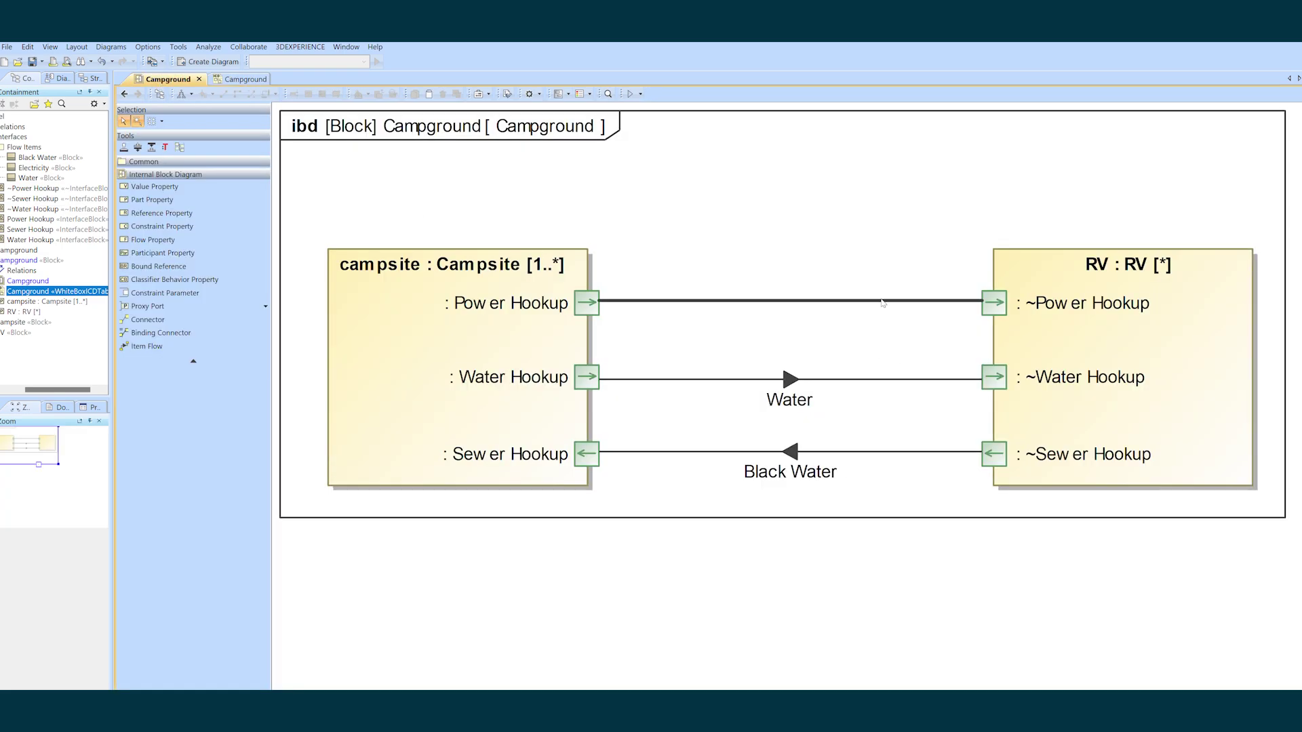
- Realize the Electricity item flow on the Power Hookup connector in the Item Flow Manager
click(889, 301)
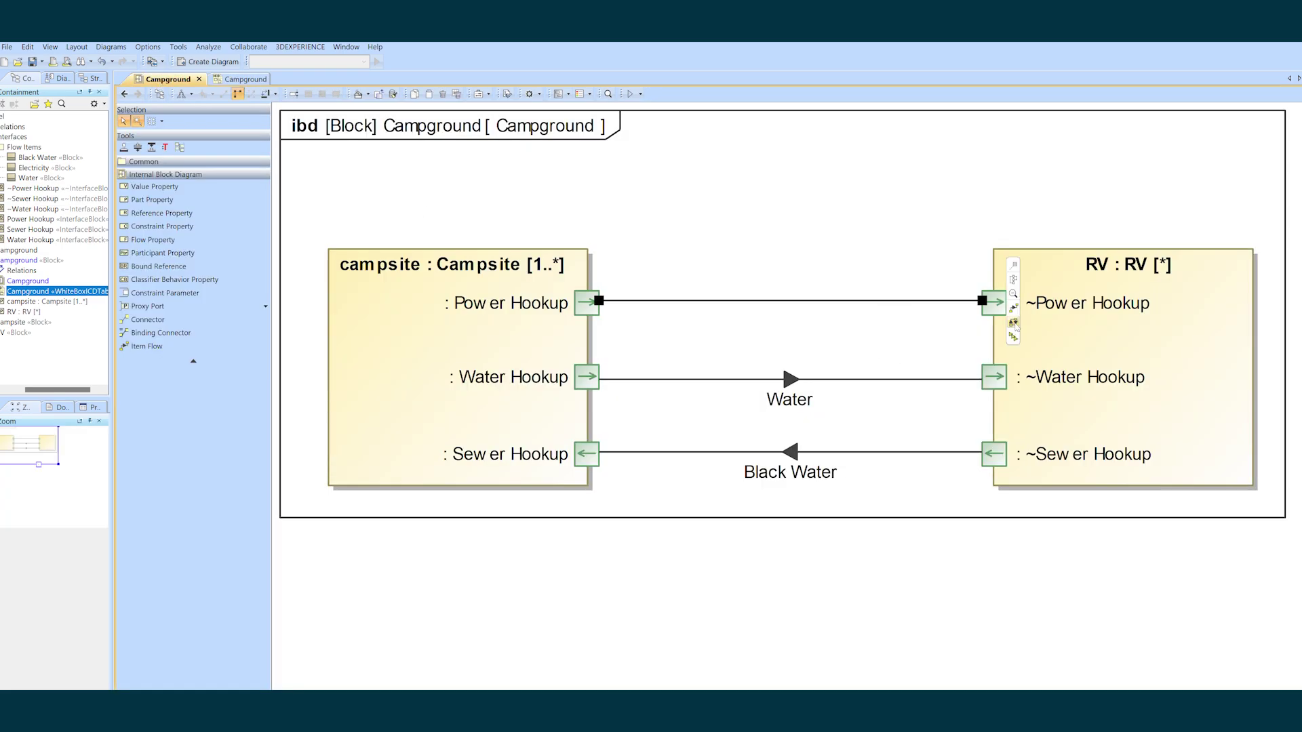
click(1013, 323)
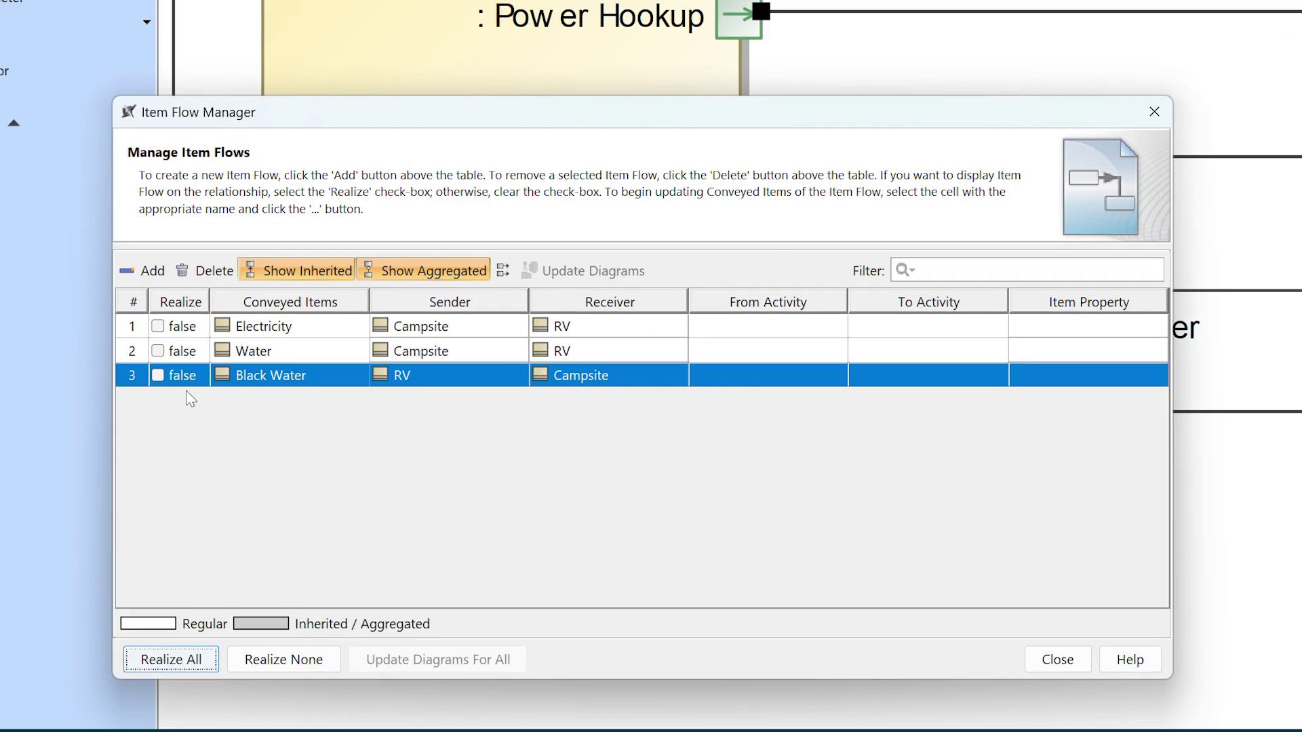
click(159, 326)
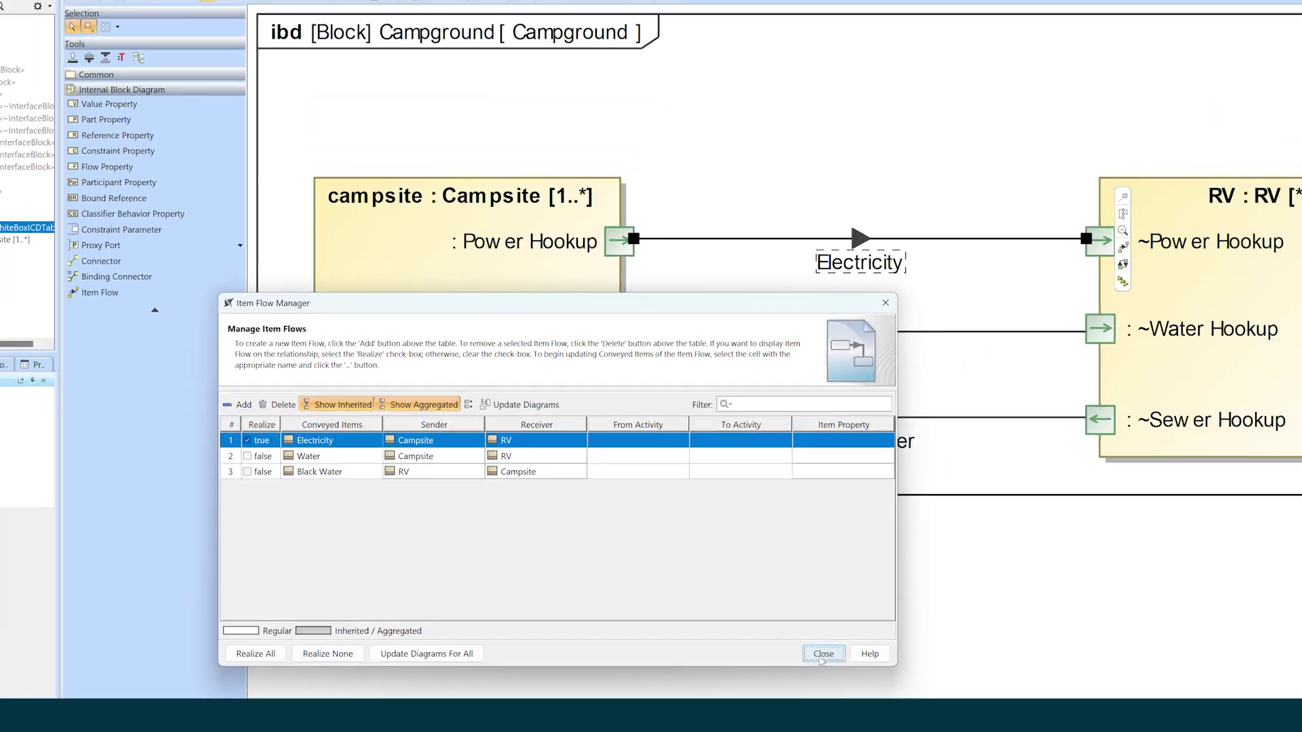
click(1057, 660)
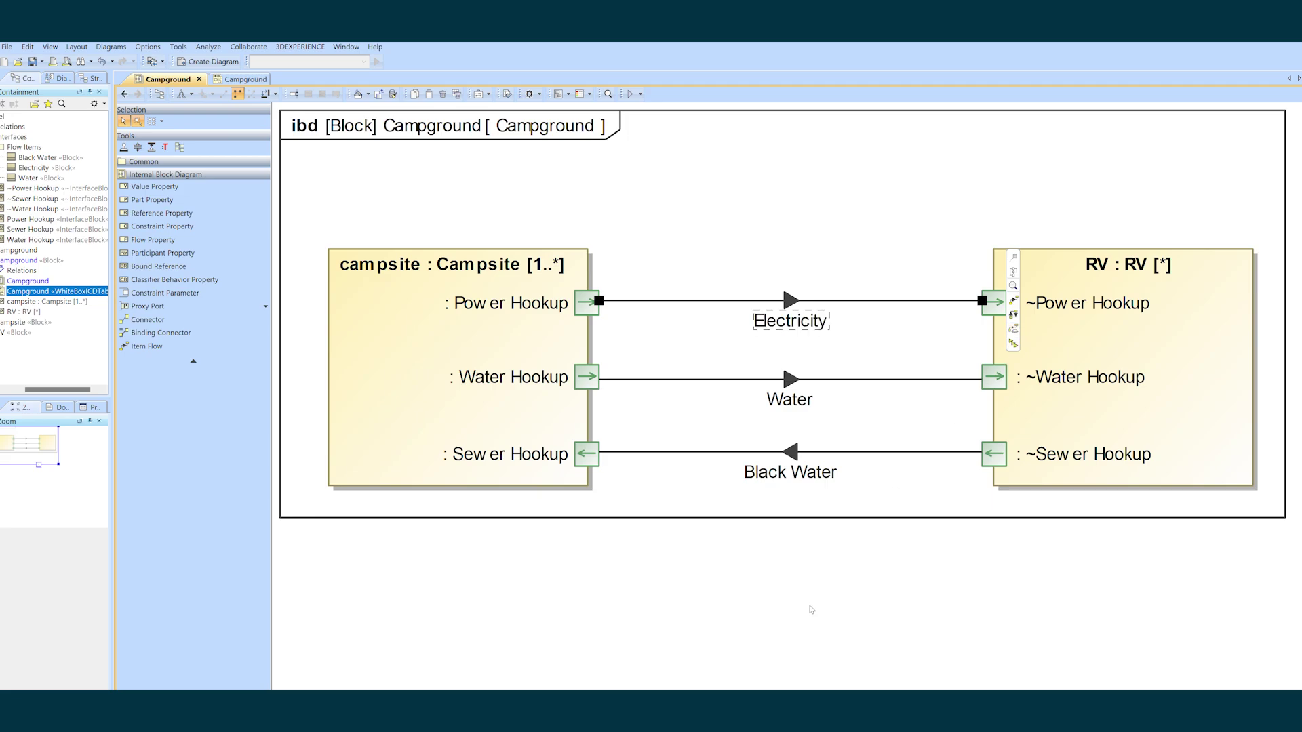
- Show the Campground ICD table and inspect the Electricity connector row
click(243, 89)
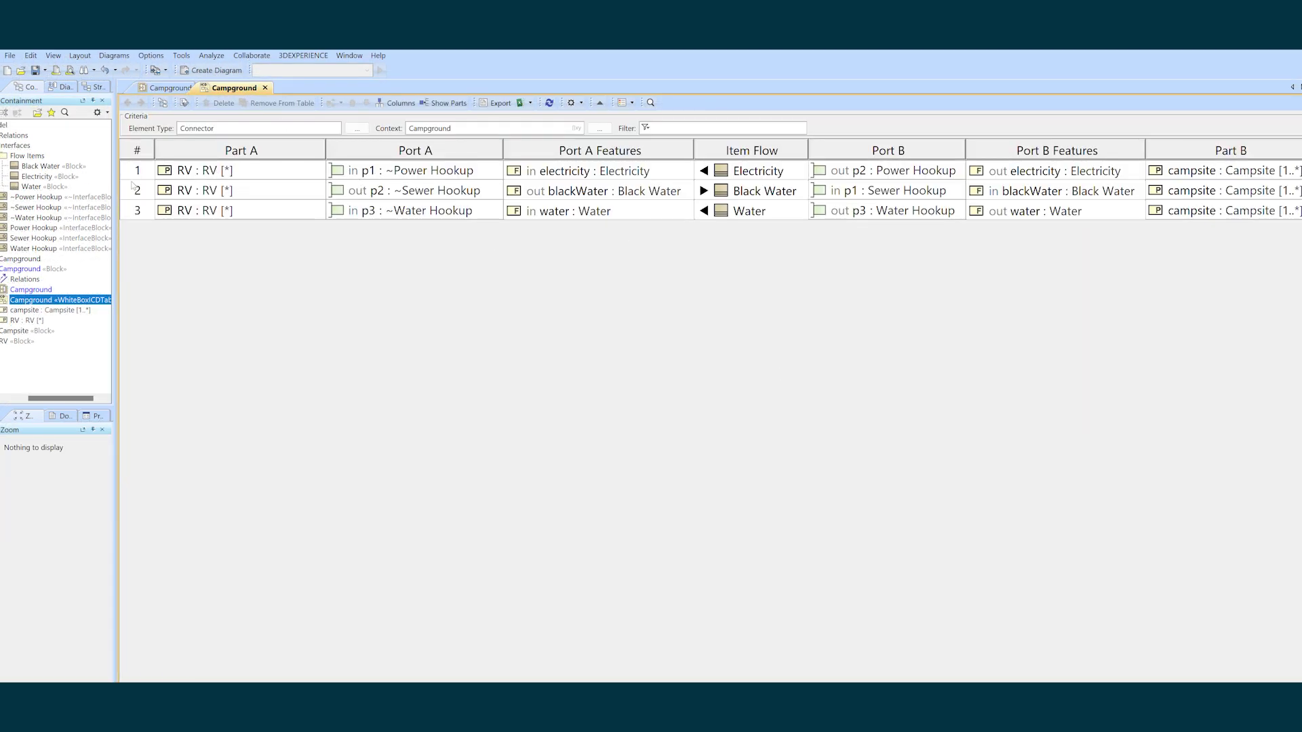
click(406, 172)
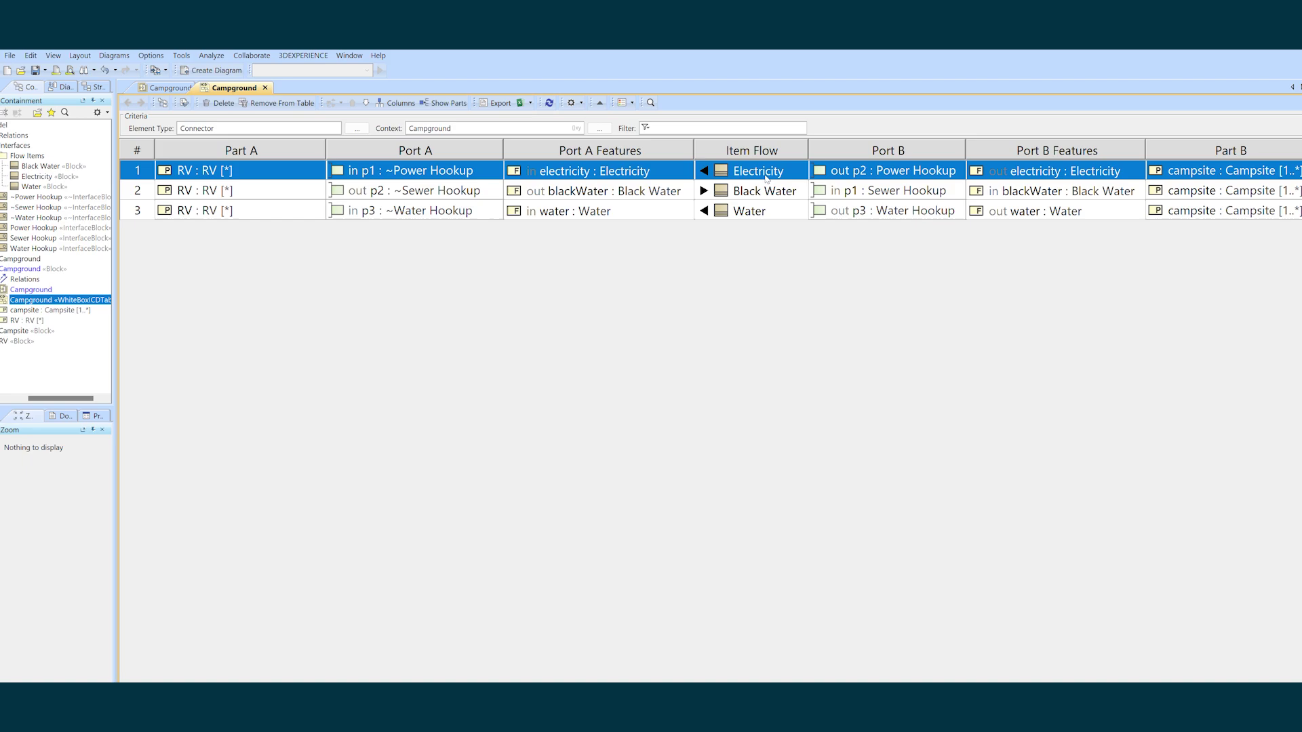
click(749, 308)
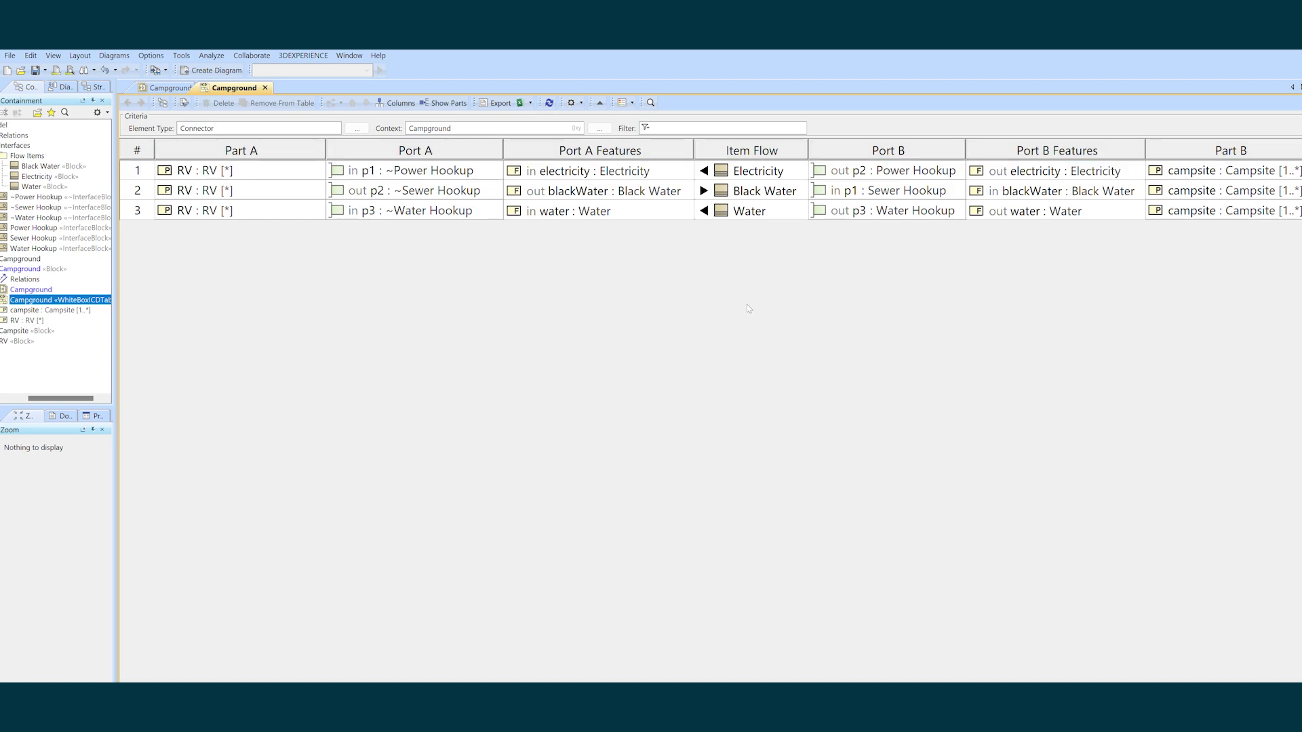